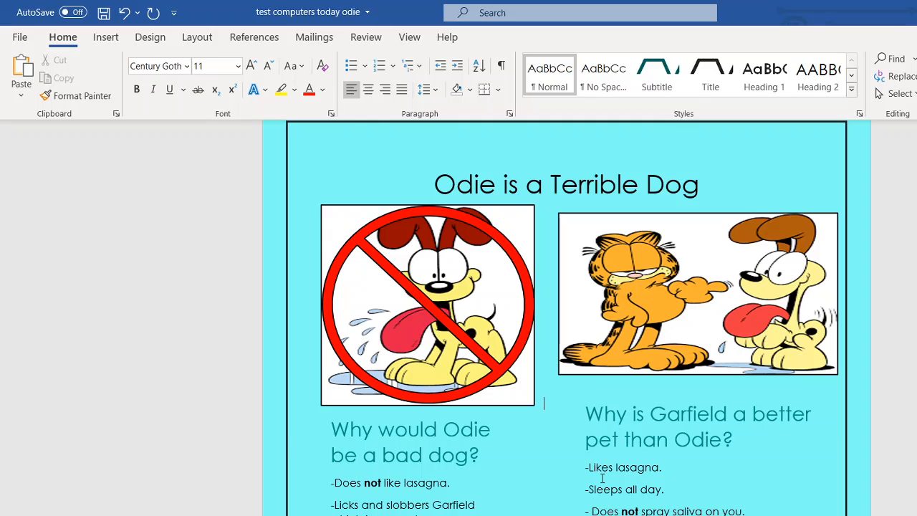
Step: Look over the poster's two text boxes and the lettered list about being near an Odie
{"action": "left_click", "coordinate": [491, 433]}
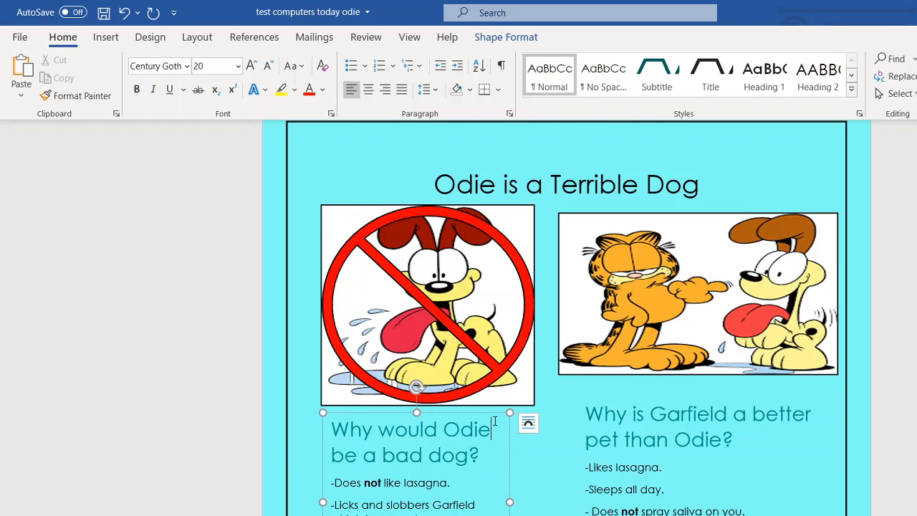
{"action": "scroll", "coordinate": [494, 422], "scroll_direction": "down", "scroll_amount": 3}
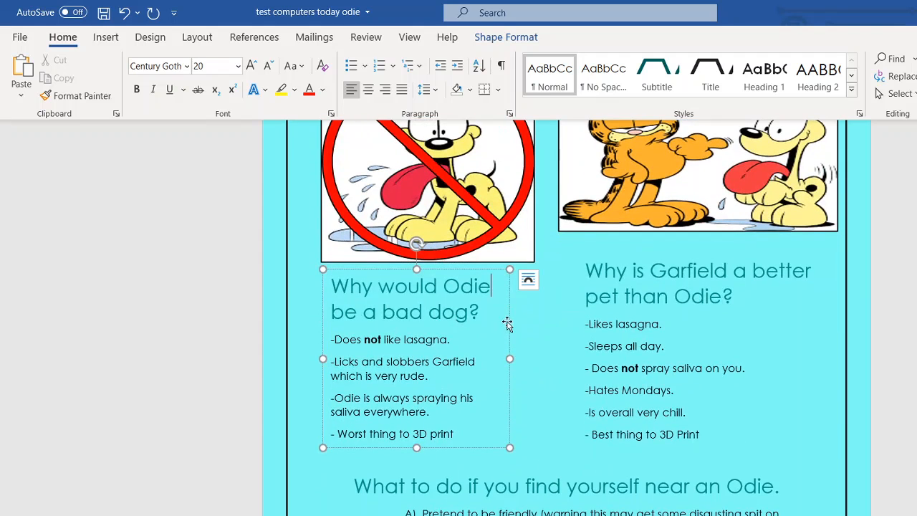
{"action": "scroll", "coordinate": [573, 385], "scroll_direction": "down", "scroll_amount": 3}
{"action": "left_click", "coordinate": [464, 378]}
{"action": "left_click", "coordinate": [355, 378]}
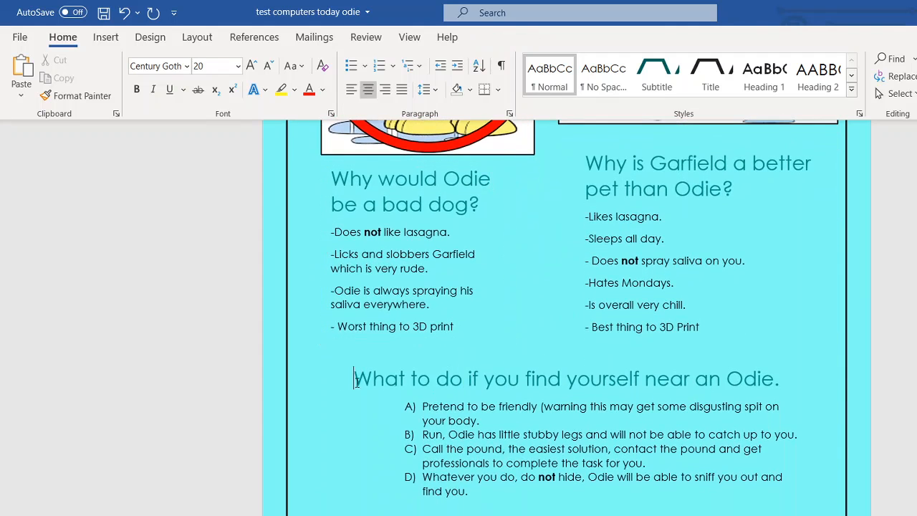
{"action": "scroll", "coordinate": [511, 414], "scroll_direction": "down", "scroll_amount": 1}
{"action": "scroll", "coordinate": [516, 387], "scroll_direction": "up", "scroll_amount": 1}
{"action": "scroll", "coordinate": [502, 385], "scroll_direction": "up", "scroll_amount": 2}
{"action": "scroll", "coordinate": [454, 389], "scroll_direction": "down", "scroll_amount": 2}
Step: Select the text "Worst thing to 3D print" and view the editing options available for it
{"action": "left_click_drag", "start_coordinate": [463, 328], "coordinate": [337, 326]}
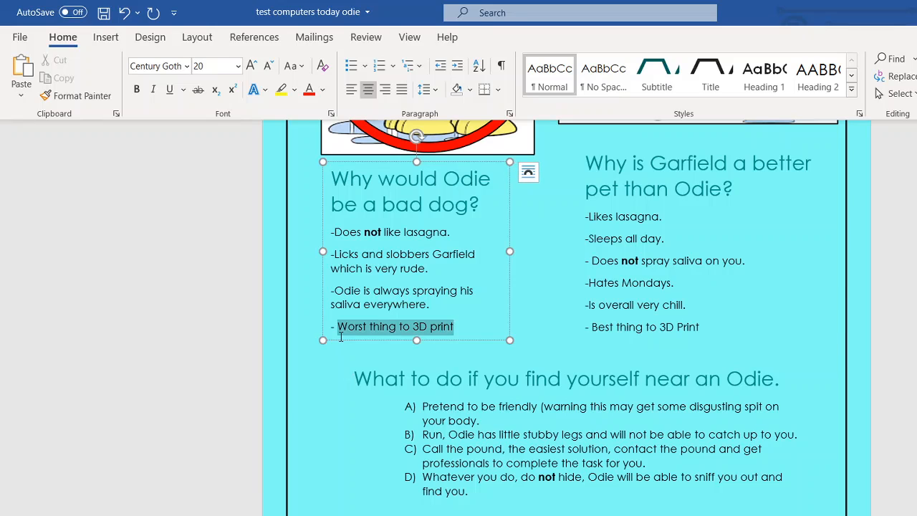
{"action": "right_click", "coordinate": [427, 333]}
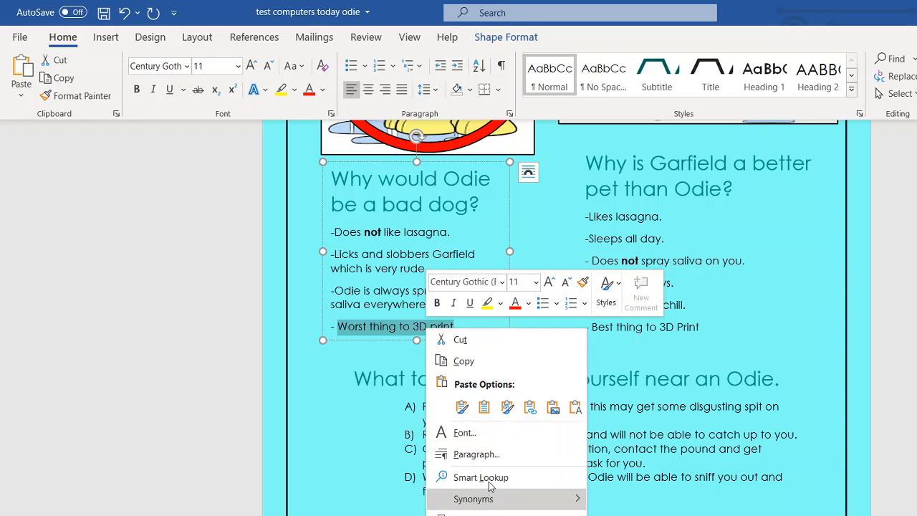
{"action": "key", "text": "Escape"}
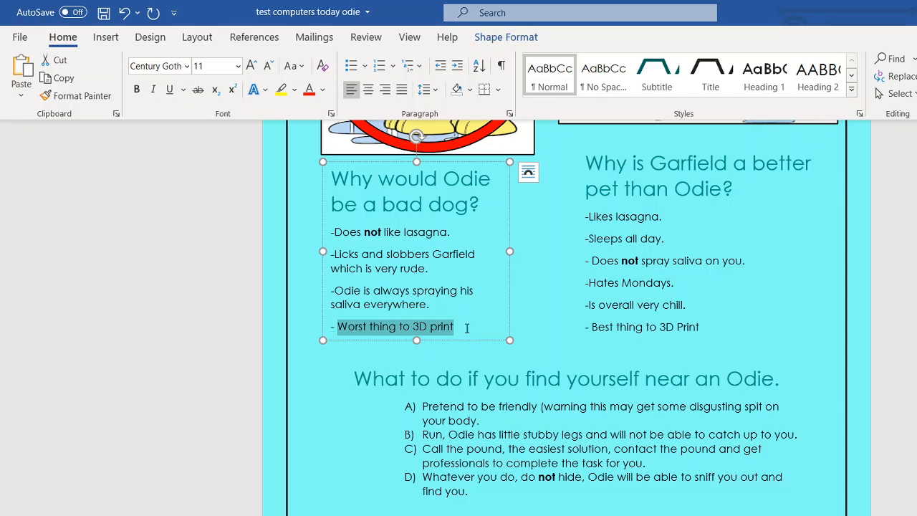
{"action": "left_click", "coordinate": [467, 330]}
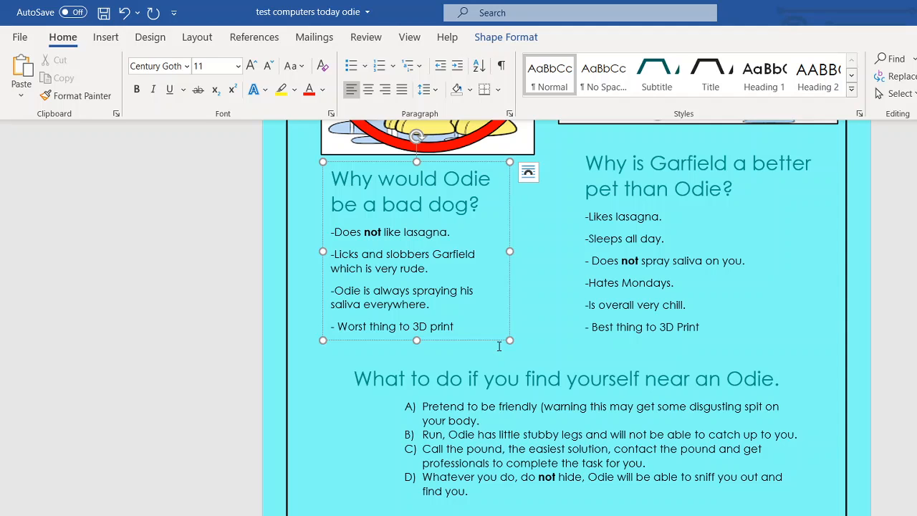
Step: Copy the "- Worst thing to 3D print" line, paste it at the end of that line, and undo the paste
{"action": "left_click_drag", "start_coordinate": [484, 335], "coordinate": [342, 333]}
{"action": "key", "text": "ctrl+c"}
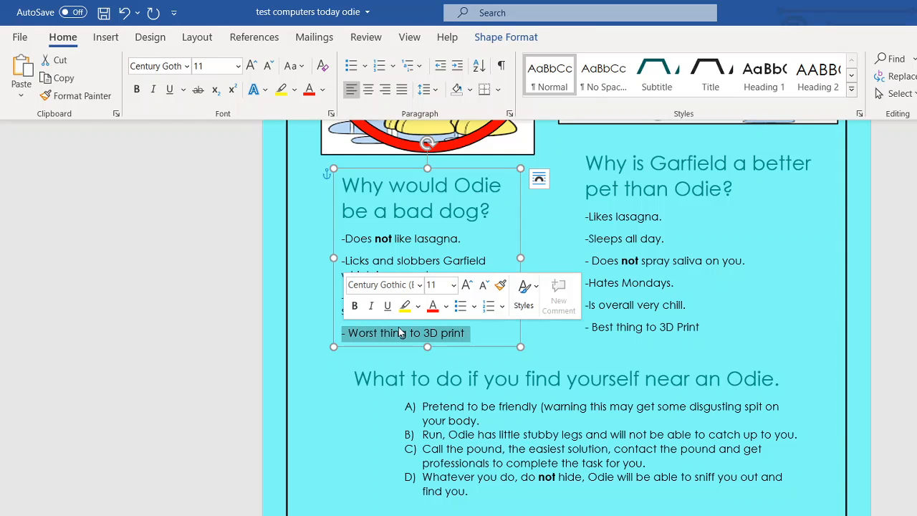
{"action": "left_click", "coordinate": [481, 332]}
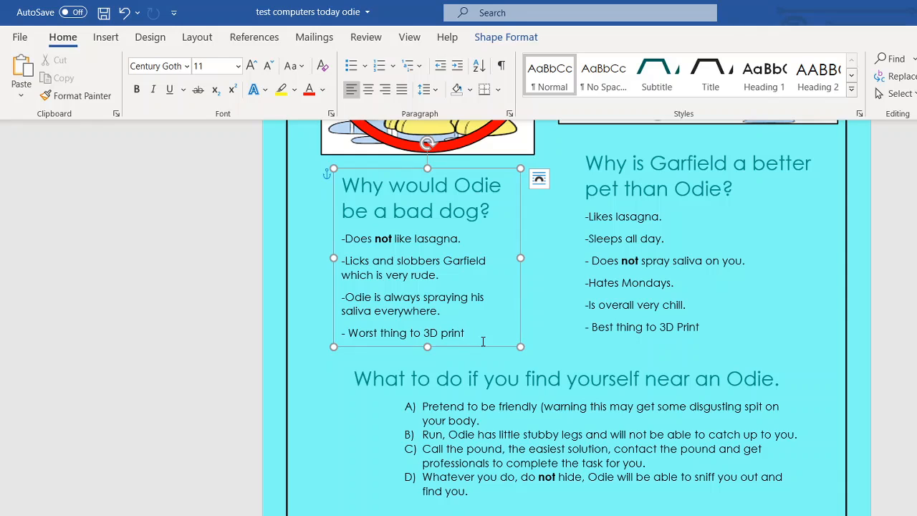
{"action": "key", "text": "ctrl+v"}
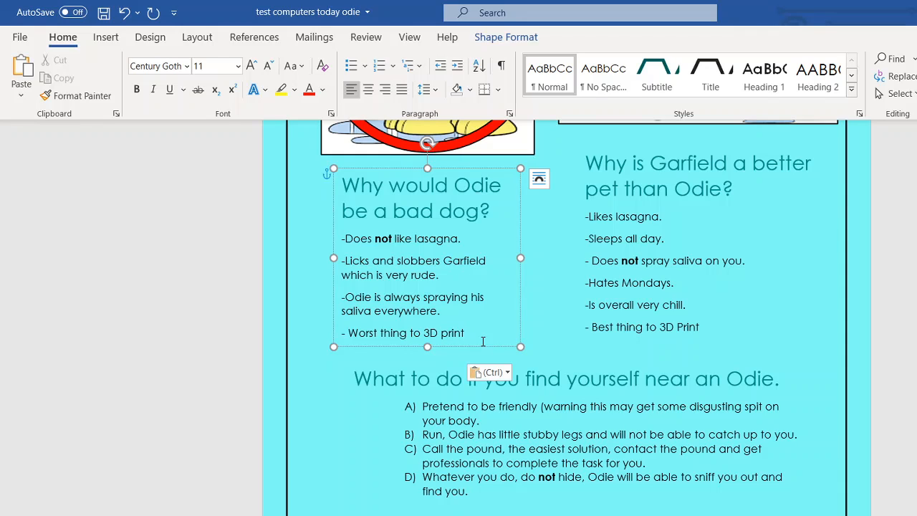
{"action": "key", "text": "ctrl+v"}
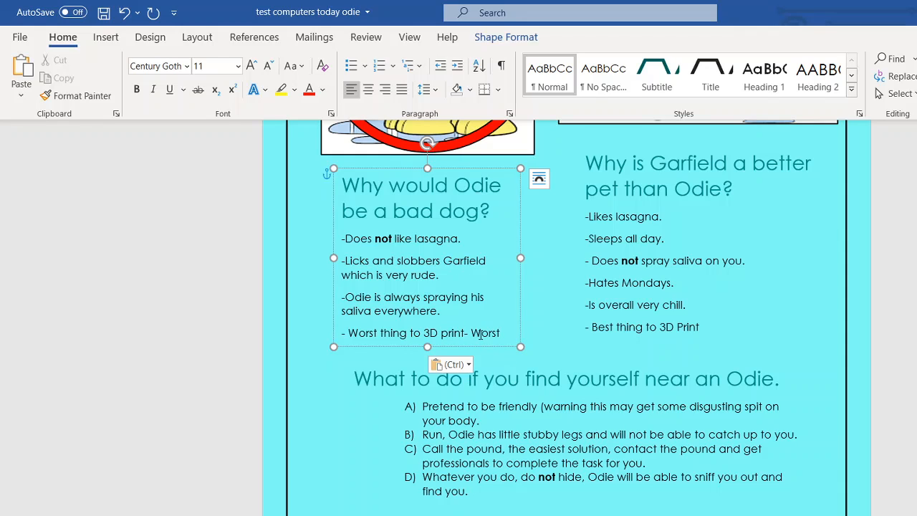
{"action": "left_click", "coordinate": [125, 13]}
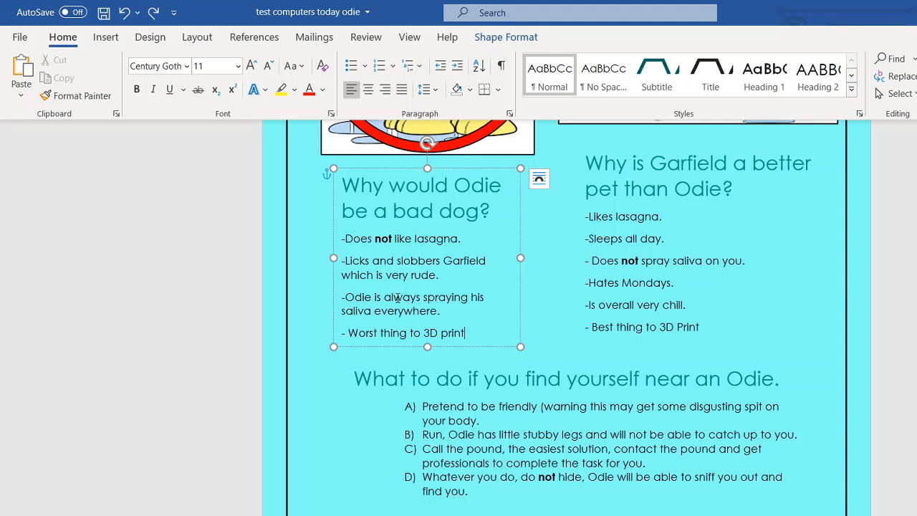
Step: Select the lettered list under "What to do if you find yourself near an Odie." and examine the available fonts and font sizes
{"action": "scroll", "coordinate": [341, 215], "scroll_direction": "up", "scroll_amount": 2}
{"action": "scroll", "coordinate": [507, 373], "scroll_direction": "down", "scroll_amount": 5}
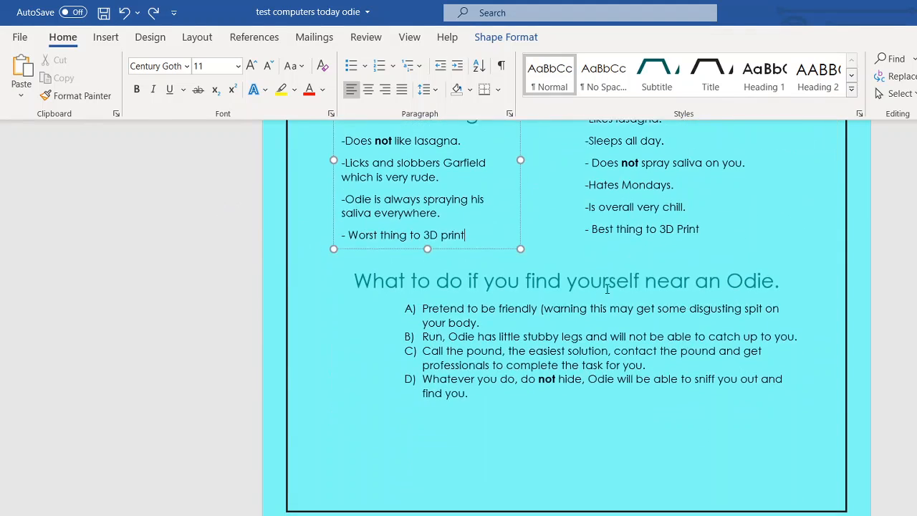
{"action": "left_click_drag", "start_coordinate": [497, 391], "coordinate": [421, 297]}
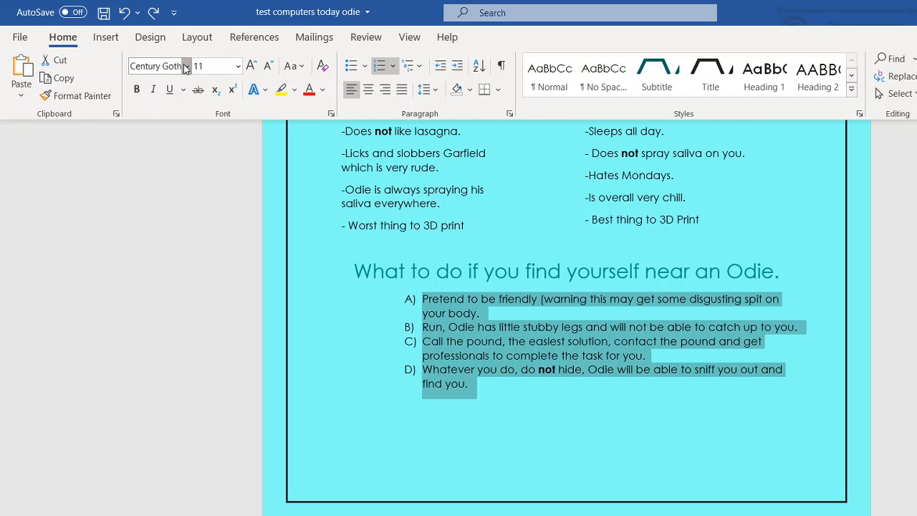
{"action": "left_click", "coordinate": [186, 66]}
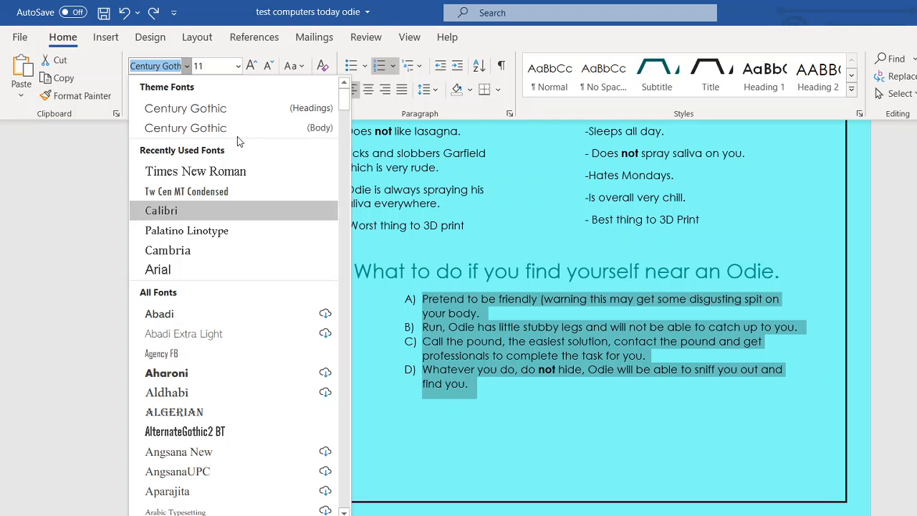
{"action": "scroll", "coordinate": [239, 143], "scroll_direction": "down", "scroll_amount": 4}
{"action": "scroll", "coordinate": [236, 179], "scroll_direction": "up", "scroll_amount": 4}
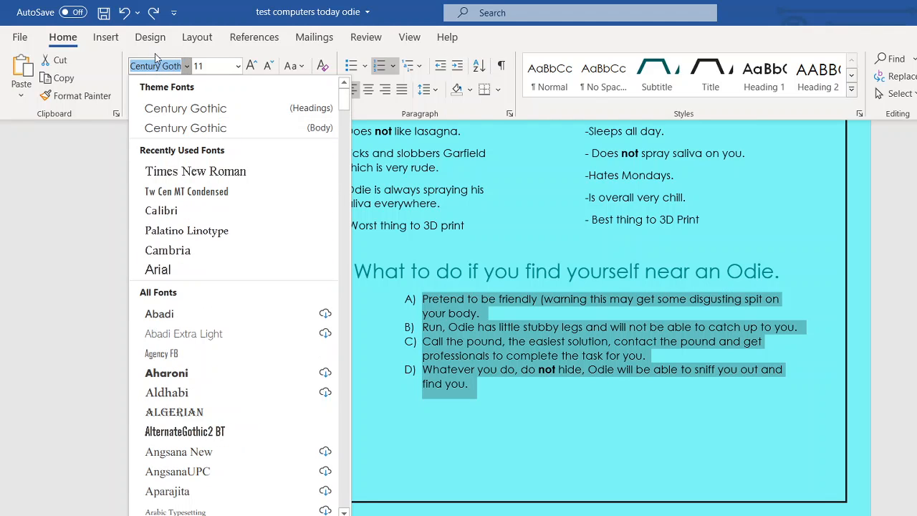
{"action": "left_click", "coordinate": [192, 51]}
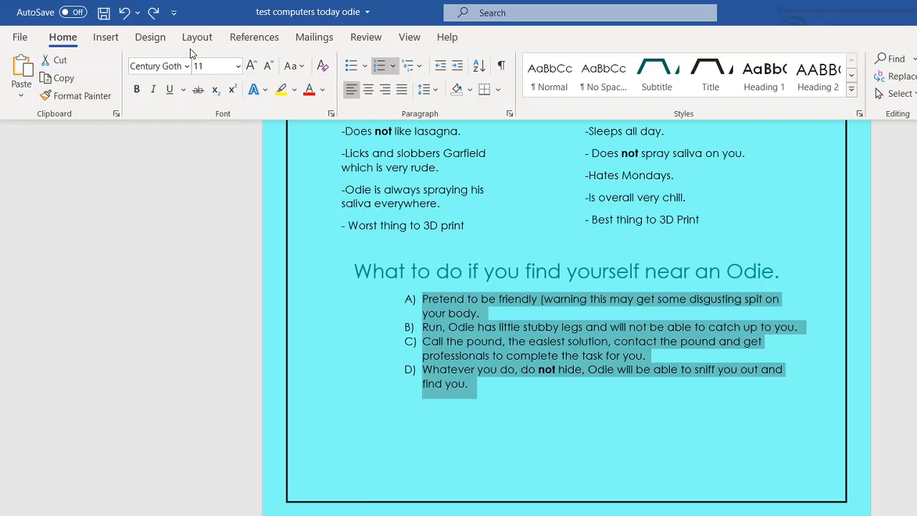
{"action": "left_click", "coordinate": [237, 66]}
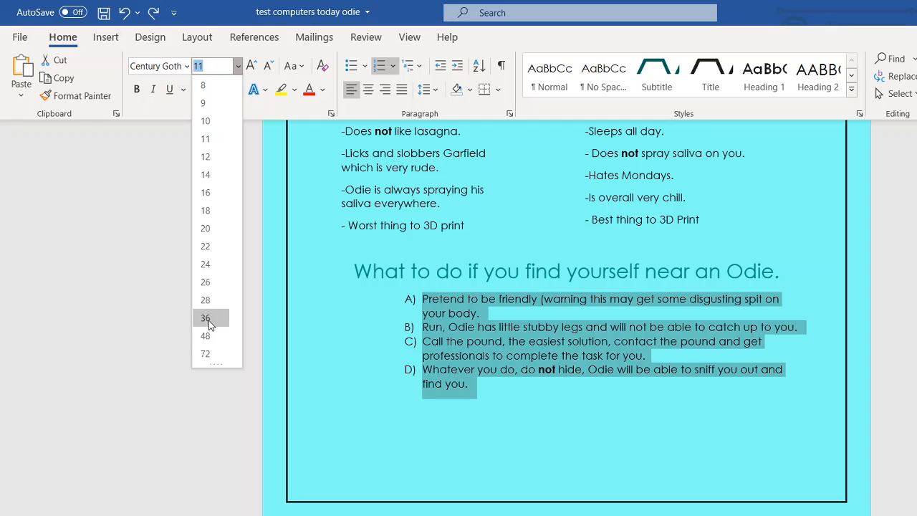
{"action": "left_click", "coordinate": [237, 65]}
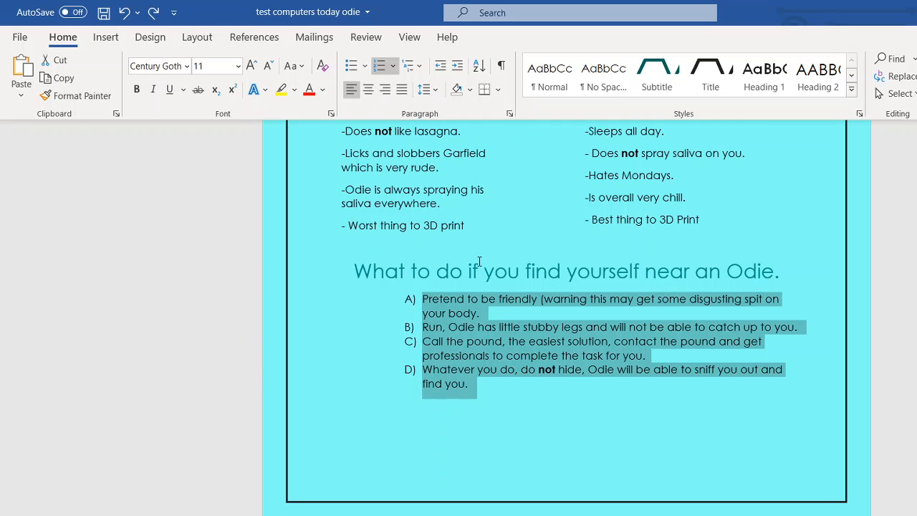
Step: Set up a replacement of "dog" with "cat" in Find and Replace and close it without replacing anything
{"action": "scroll", "coordinate": [529, 382], "scroll_direction": "down", "scroll_amount": 1}
{"action": "left_click", "coordinate": [518, 371]}
{"action": "scroll", "coordinate": [578, 285], "scroll_direction": "up", "scroll_amount": 6}
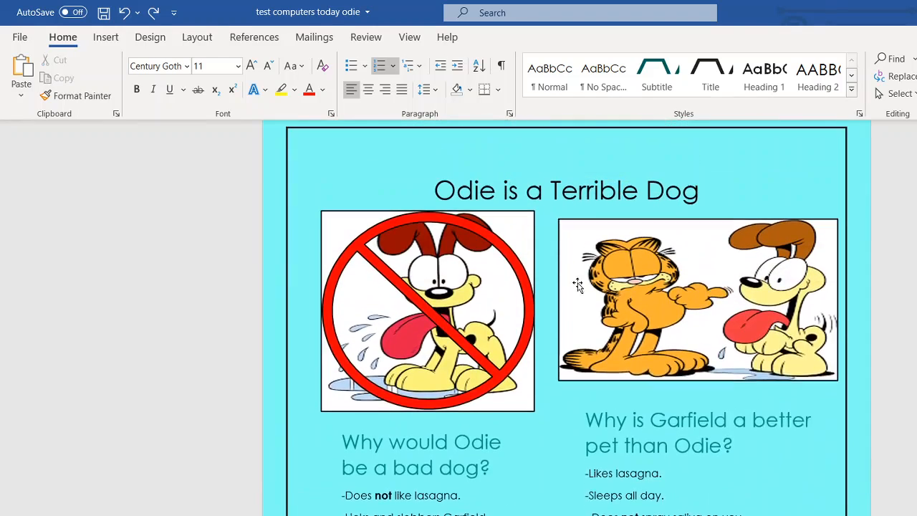
{"action": "scroll", "coordinate": [578, 285], "scroll_direction": "up", "scroll_amount": 1}
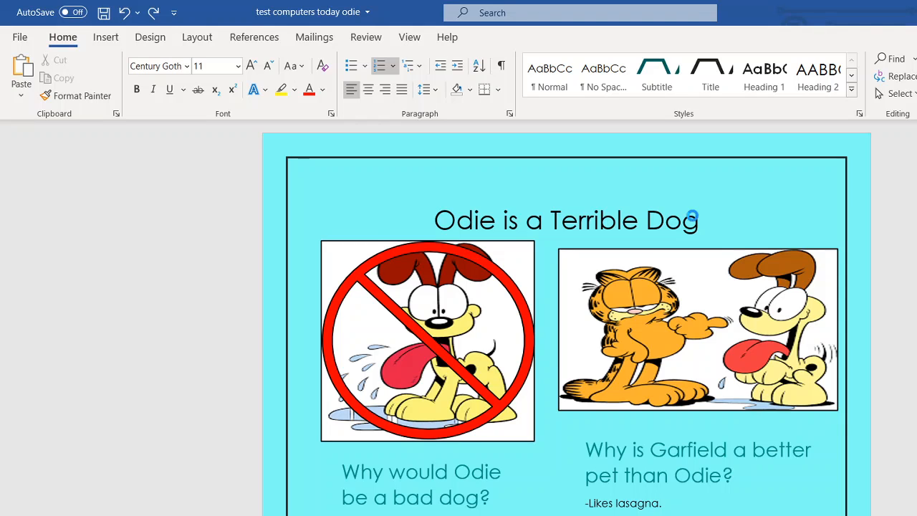
{"action": "key", "text": "ctrl+h"}
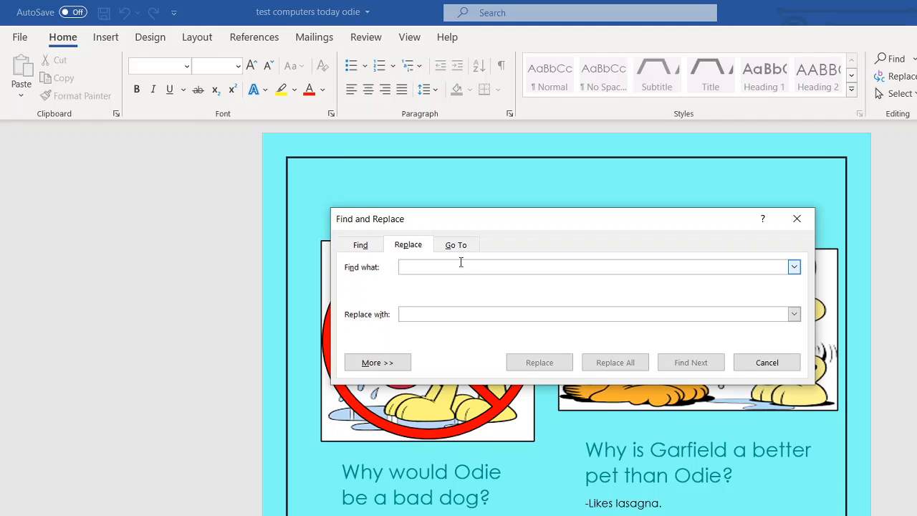
{"action": "type", "text": "dog"}
{"action": "left_click", "coordinate": [456, 313]}
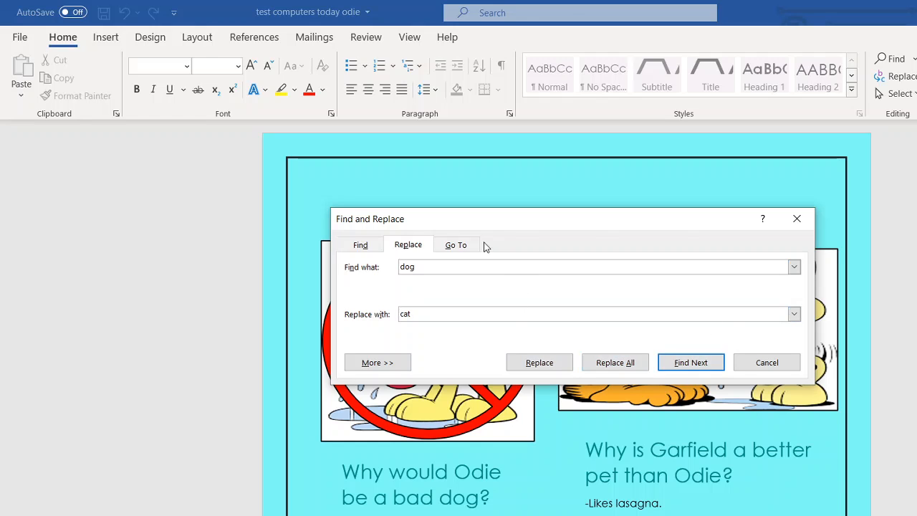
{"action": "left_click", "coordinate": [797, 219]}
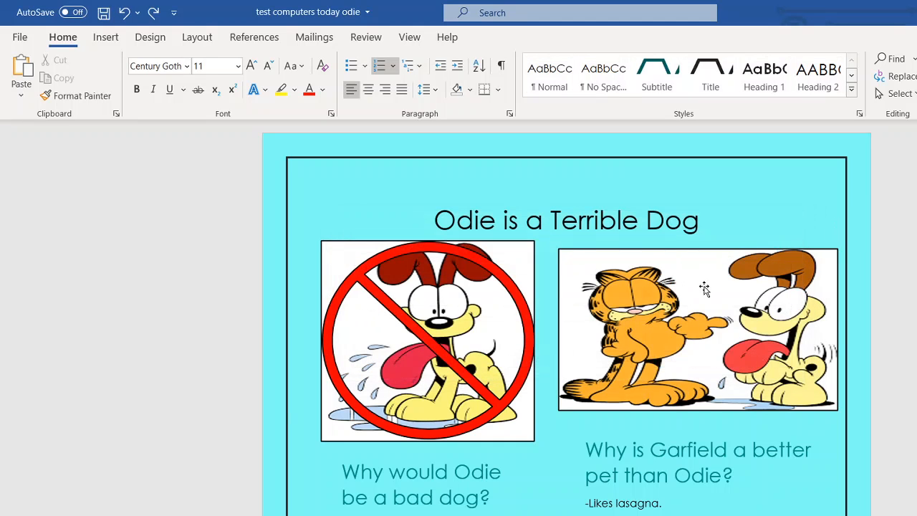
Step: Display the ruler for the document
{"action": "scroll", "coordinate": [702, 287], "scroll_direction": "down", "scroll_amount": 1}
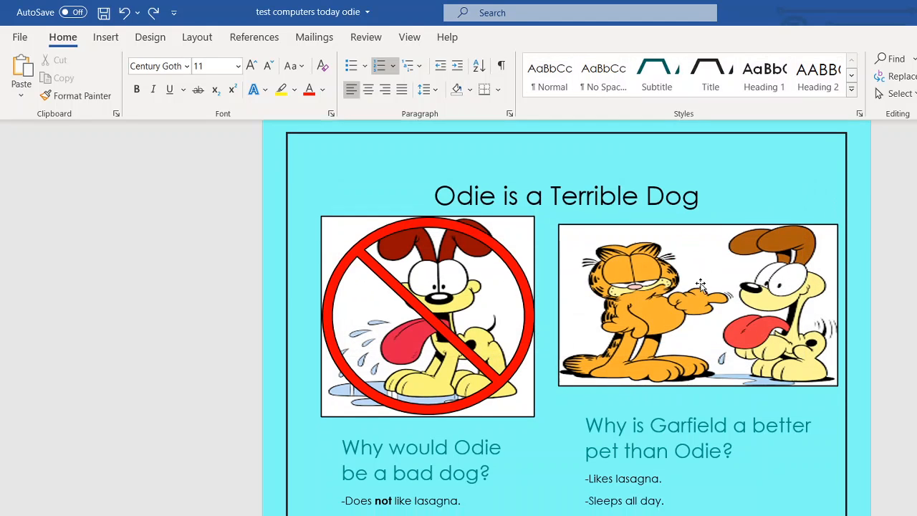
{"action": "scroll", "coordinate": [701, 285], "scroll_direction": "up", "scroll_amount": 1}
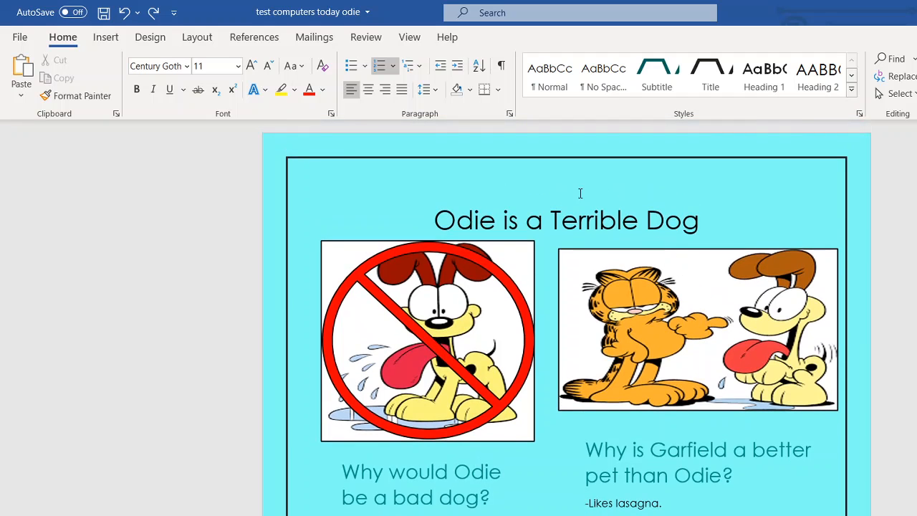
{"action": "scroll", "coordinate": [374, 210], "scroll_direction": "down", "scroll_amount": 5}
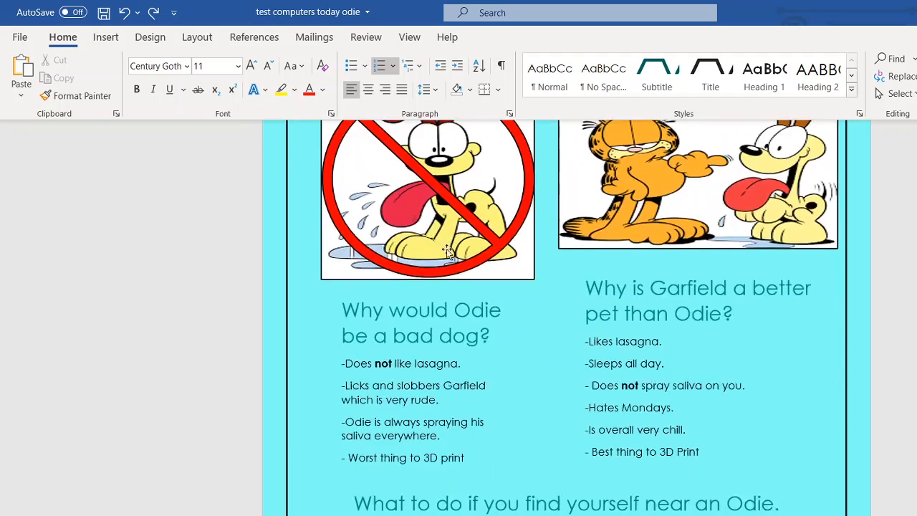
{"action": "scroll", "coordinate": [301, 212], "scroll_direction": "up", "scroll_amount": 5}
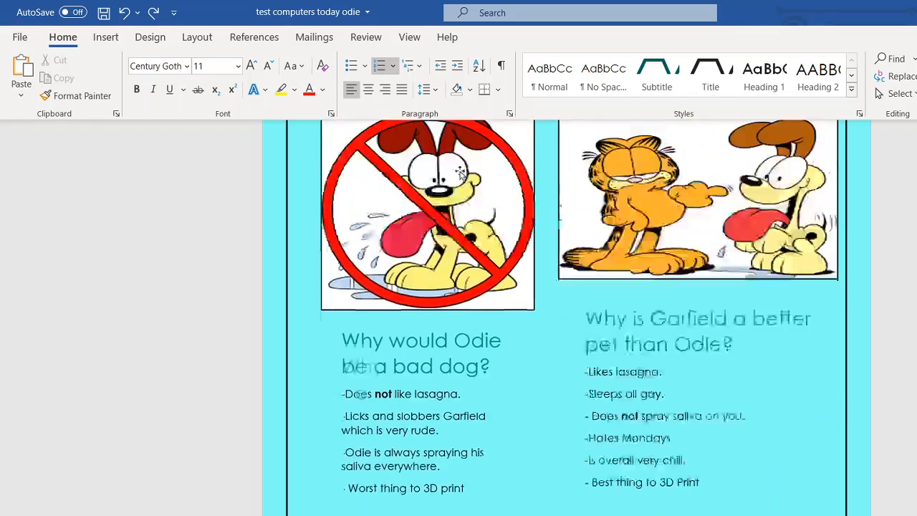
{"action": "triple_click", "coordinate": [301, 212]}
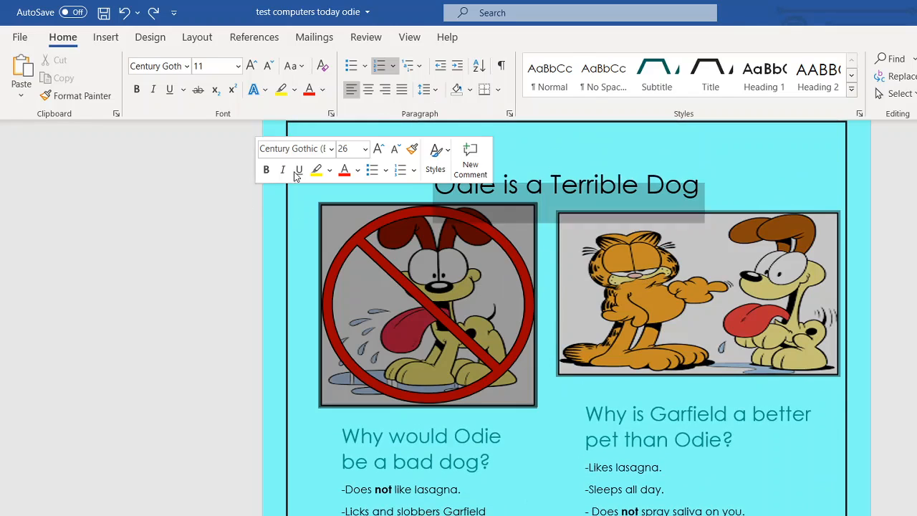
{"action": "left_click", "coordinate": [409, 37]}
{"action": "left_click", "coordinate": [330, 59]}
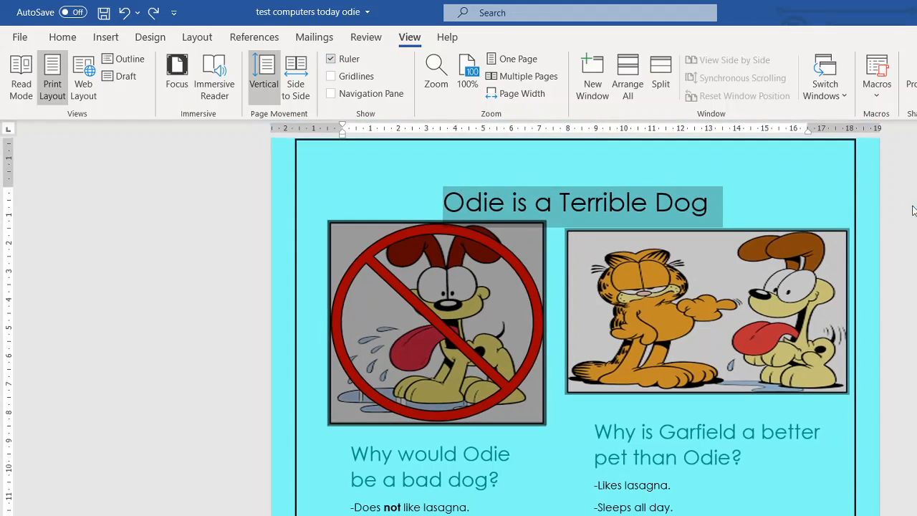
Step: Set the first-line indent of the "-Likes lasagna." line to 0 on the ruler
{"action": "scroll", "coordinate": [656, 318], "scroll_direction": "down", "scroll_amount": 2}
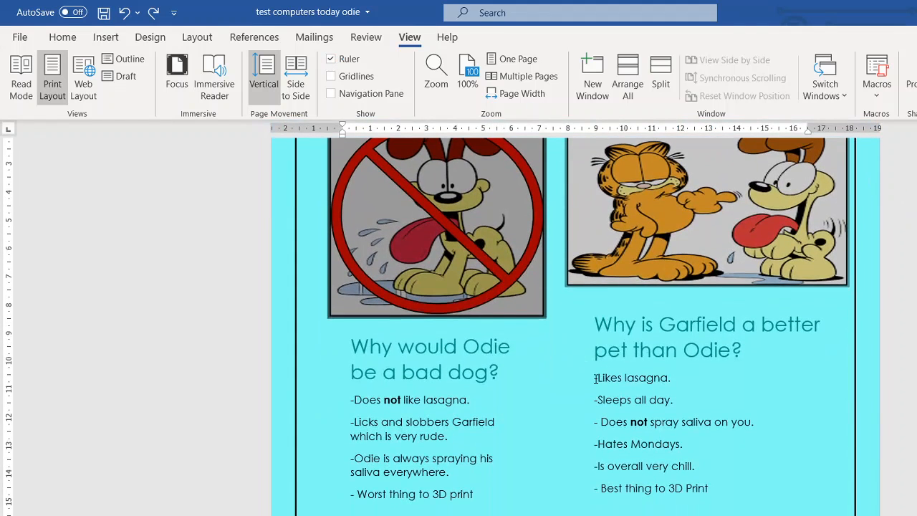
{"action": "left_click", "coordinate": [596, 378]}
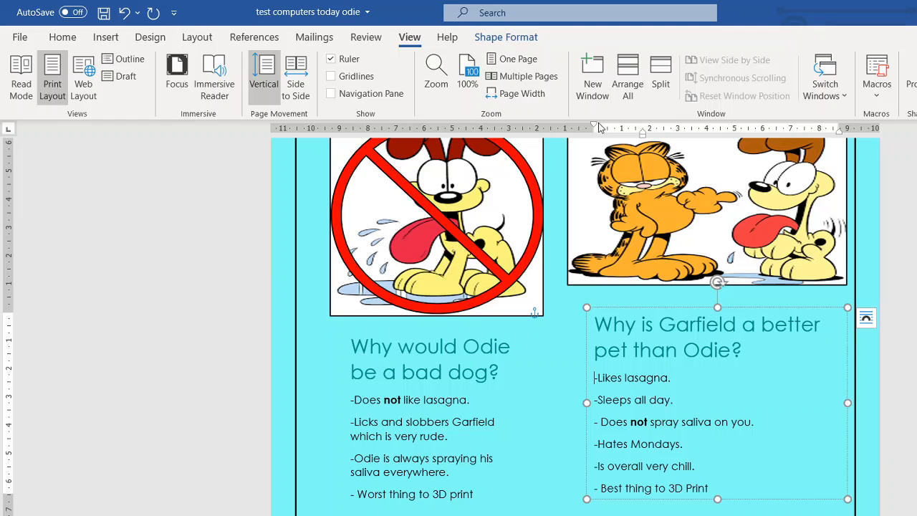
{"action": "mouse_move", "coordinate": [600, 126]}
{"action": "left_mouse_down"}
{"action": "mouse_move", "coordinate": [642, 129]}
{"action": "mouse_move", "coordinate": [594, 125]}
{"action": "left_mouse_up"}
Step: Indent the "Why do I dislike Odie so much?" line on the second page by two tabs and remove the indent again
{"action": "scroll", "coordinate": [508, 365], "scroll_direction": "down", "scroll_amount": 10}
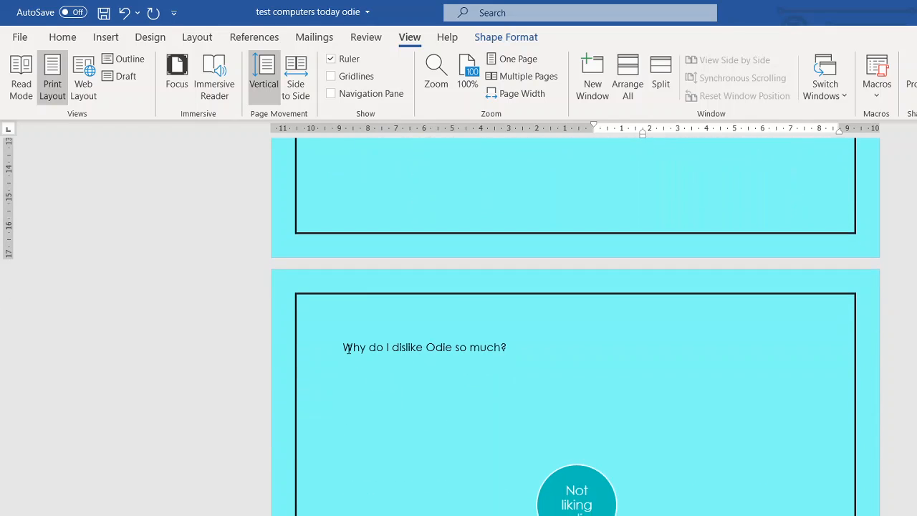
{"action": "left_click", "coordinate": [349, 349]}
{"action": "key", "text": "Tab"}
{"action": "key", "text": "Tab"}
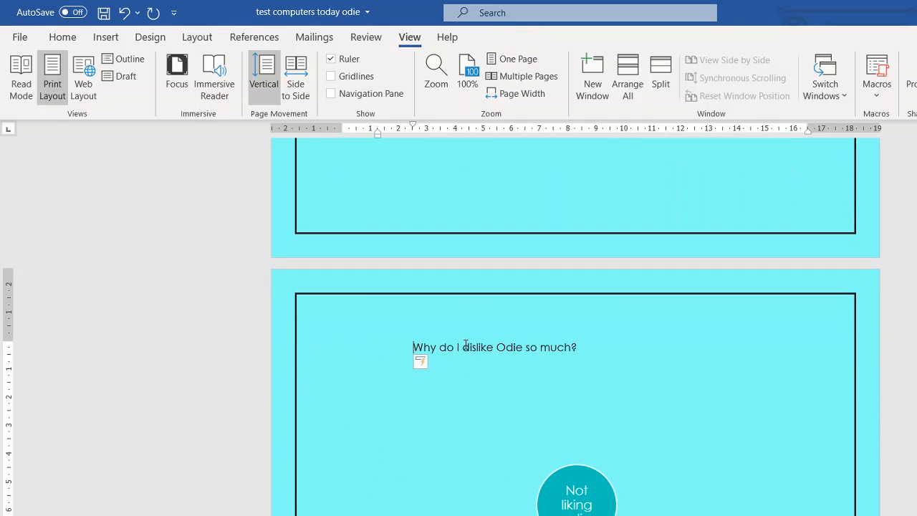
{"action": "key", "text": "BackSpace"}
{"action": "key", "text": "BackSpace"}
{"action": "scroll", "coordinate": [479, 334], "scroll_direction": "up", "scroll_amount": 4}
{"action": "scroll", "coordinate": [459, 322], "scroll_direction": "down", "scroll_amount": 2}
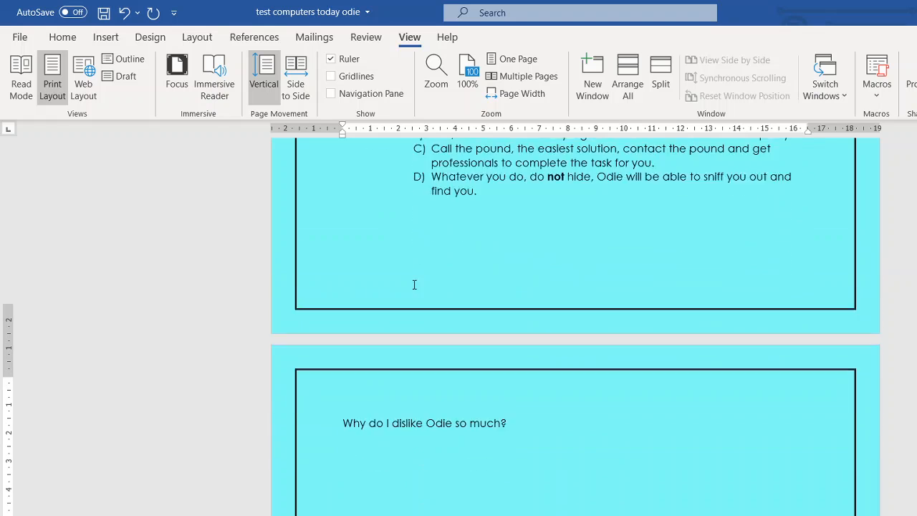
Step: Set the left indent of the "Why do I dislike Odie so much?" line to 1.1 cm
{"action": "scroll", "coordinate": [415, 285], "scroll_direction": "down", "scroll_amount": 1}
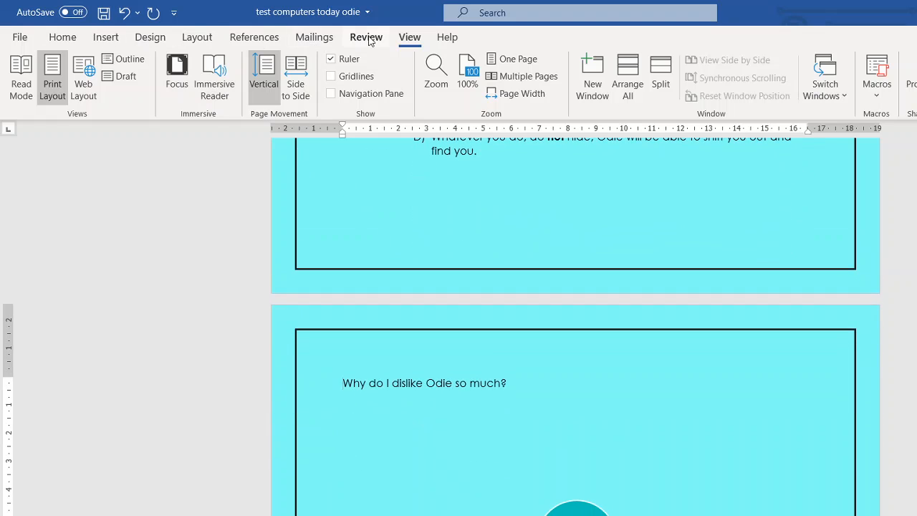
{"action": "scroll", "coordinate": [401, 39], "scroll_direction": "up", "scroll_amount": 1}
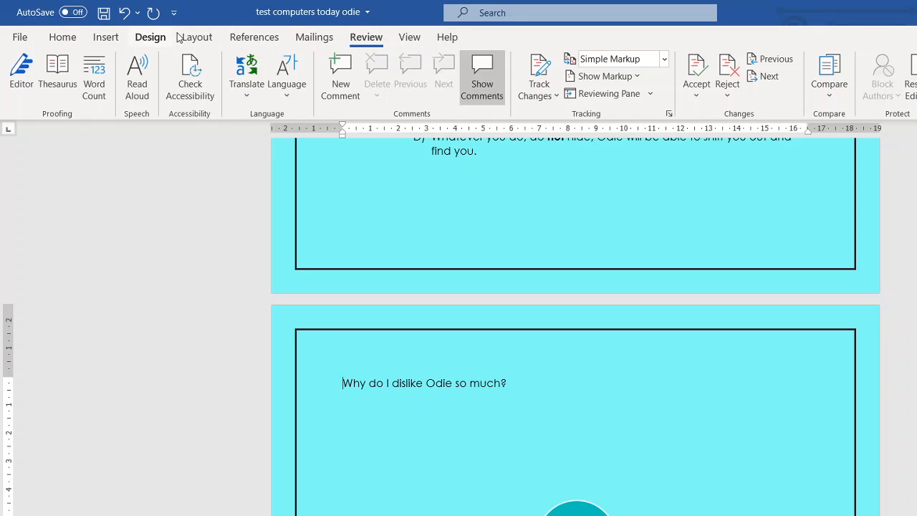
{"action": "scroll", "coordinate": [150, 37], "scroll_direction": "up", "scroll_amount": 3}
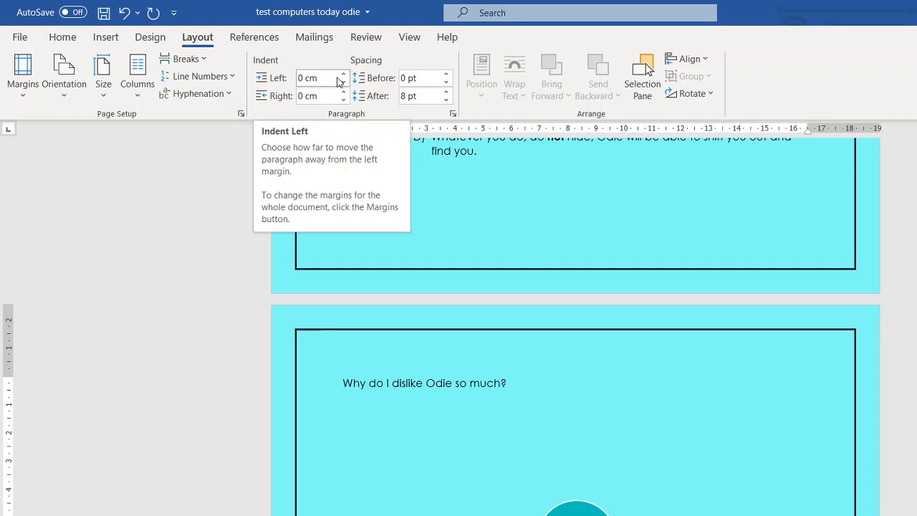
{"action": "left_click", "coordinate": [343, 74]}
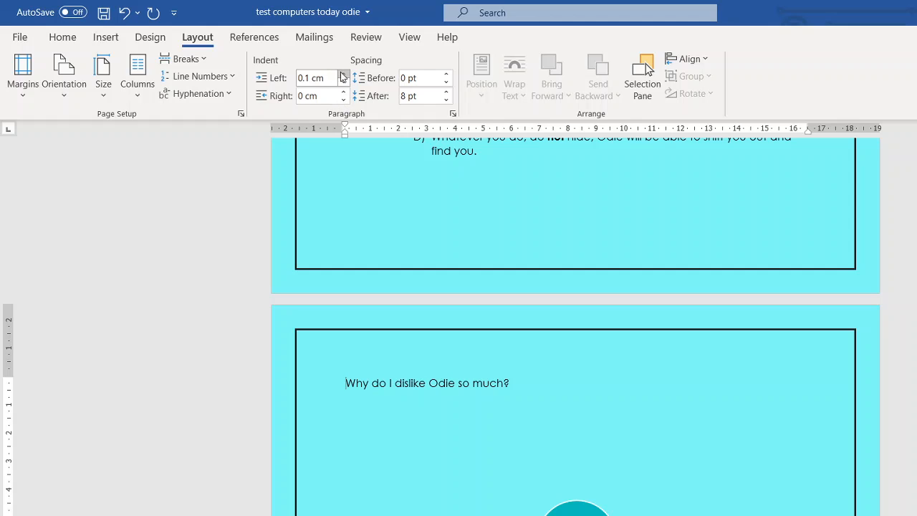
{"action": "left_click", "coordinate": [344, 74]}
{"action": "left_click", "coordinate": [345, 75]}
{"action": "left_click", "coordinate": [344, 74]}
{"action": "left_click", "coordinate": [345, 74]}
{"action": "left_click", "coordinate": [344, 74]}
{"action": "left_click", "coordinate": [345, 75]}
{"action": "left_click", "coordinate": [344, 75]}
{"action": "left_click", "coordinate": [345, 75]}
{"action": "left_click", "coordinate": [345, 74]}
{"action": "left_click", "coordinate": [345, 74]}
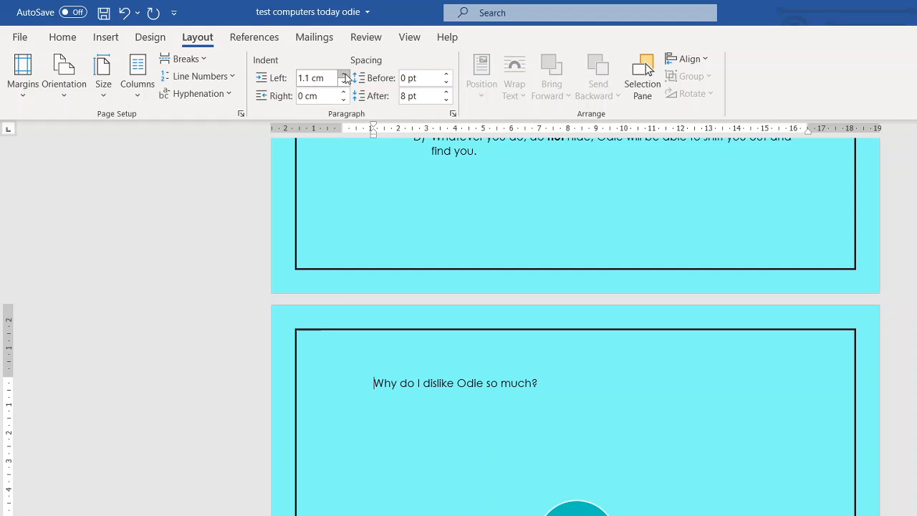
Step: Reset the left indent of the "Why do I dislike Odie so much?" line to 0 cm
{"action": "left_click", "coordinate": [345, 84]}
{"action": "left_click", "coordinate": [344, 84]}
{"action": "left_click", "coordinate": [345, 83]}
{"action": "left_click", "coordinate": [345, 84]}
{"action": "left_click", "coordinate": [344, 84]}
{"action": "left_click", "coordinate": [344, 84]}
{"action": "left_click", "coordinate": [344, 84]}
{"action": "left_click", "coordinate": [345, 84]}
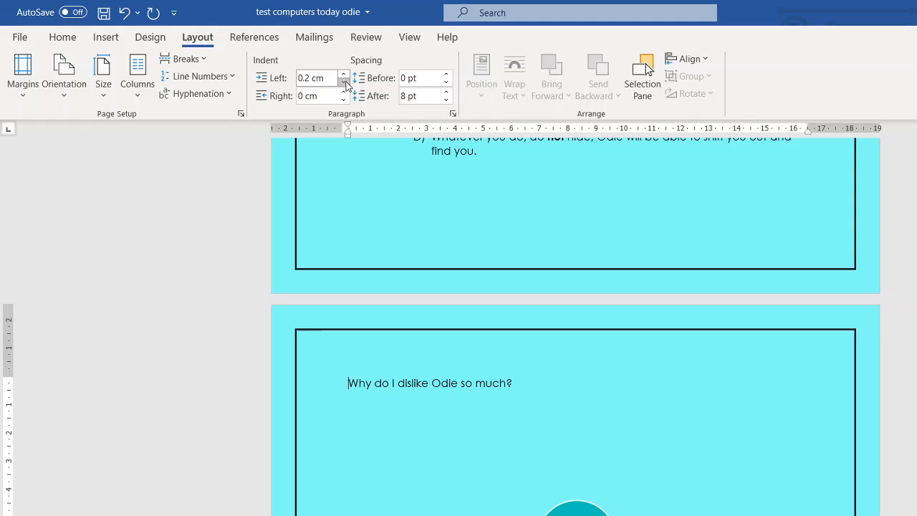
{"action": "left_click", "coordinate": [345, 84]}
{"action": "left_click", "coordinate": [344, 84]}
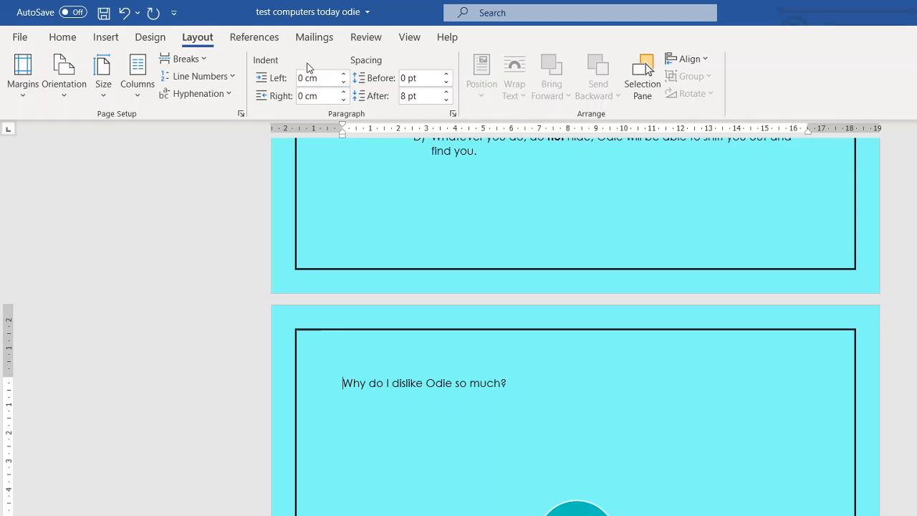
Step: Move the Garfield and Odie picture on the first page slightly upward, closer to the title
{"action": "scroll", "coordinate": [311, 208], "scroll_direction": "up", "scroll_amount": 4}
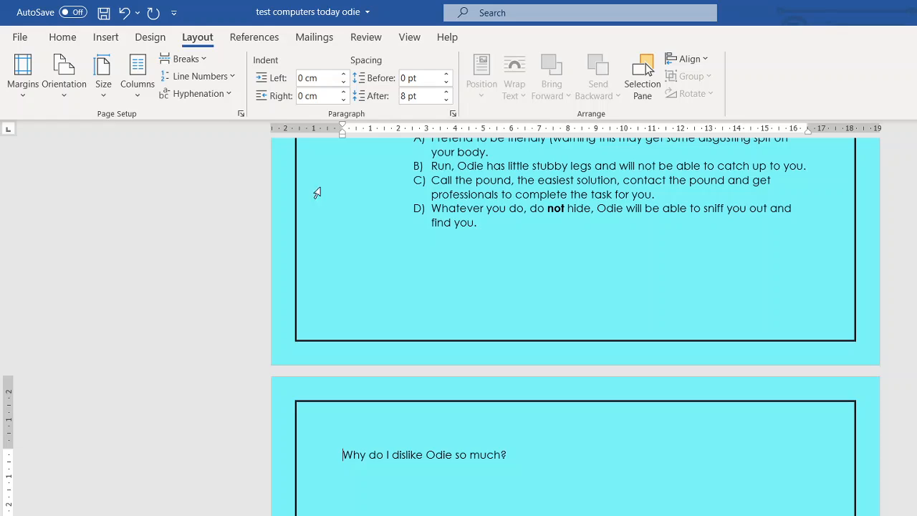
{"action": "scroll", "coordinate": [319, 182], "scroll_direction": "up", "scroll_amount": 12}
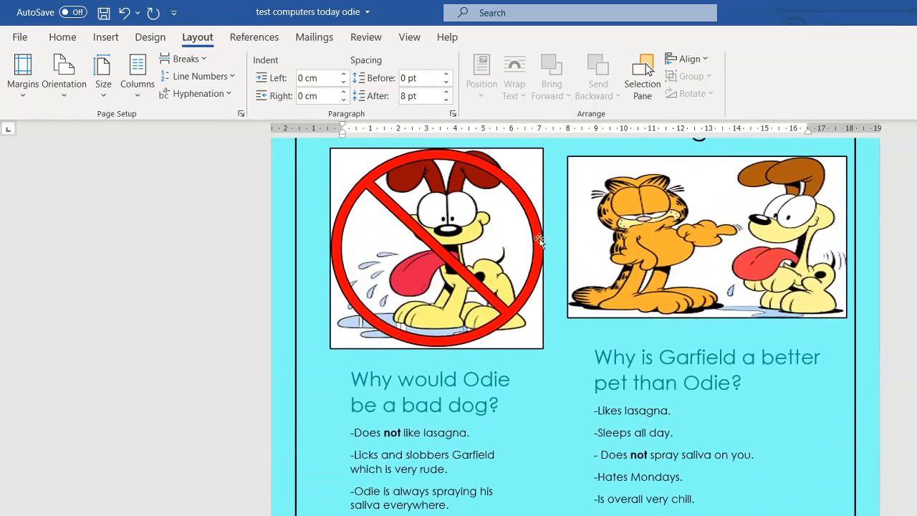
{"action": "left_click", "coordinate": [629, 306]}
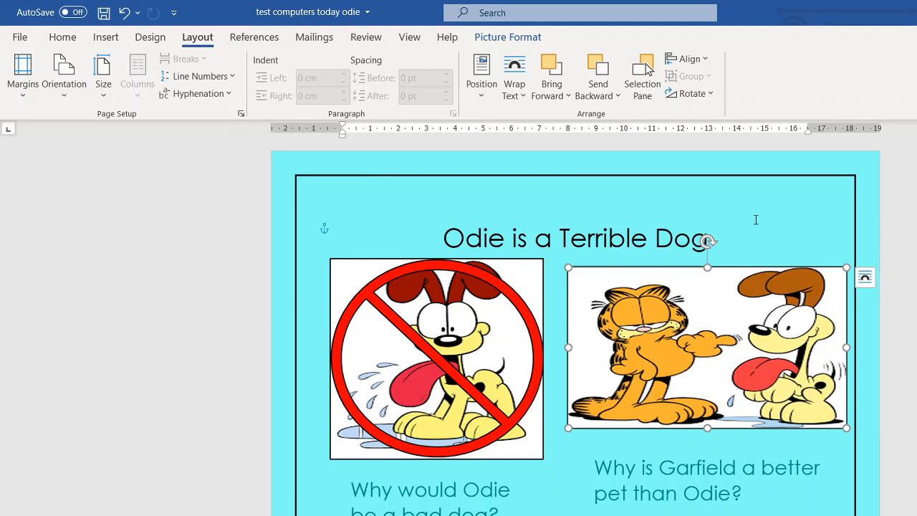
{"action": "mouse_move", "coordinate": [706, 301]}
{"action": "left_mouse_down"}
{"action": "mouse_move", "coordinate": [631, 248]}
{"action": "mouse_move", "coordinate": [645, 301]}
{"action": "mouse_move", "coordinate": [724, 251]}
{"action": "mouse_move", "coordinate": [703, 287]}
{"action": "left_mouse_up"}
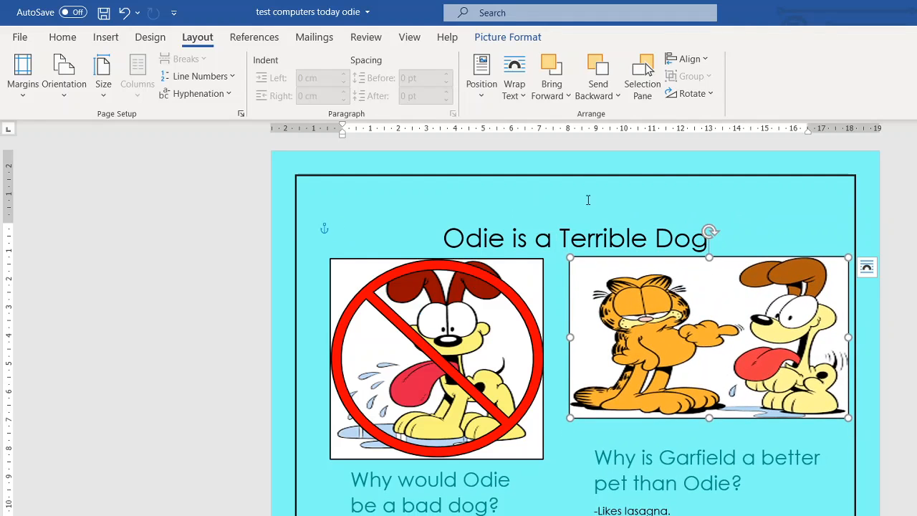
Step: Check the text wrapping and position options for the Garfield picture, try shifting it slightly and undo the change
{"action": "left_click", "coordinate": [528, 94]}
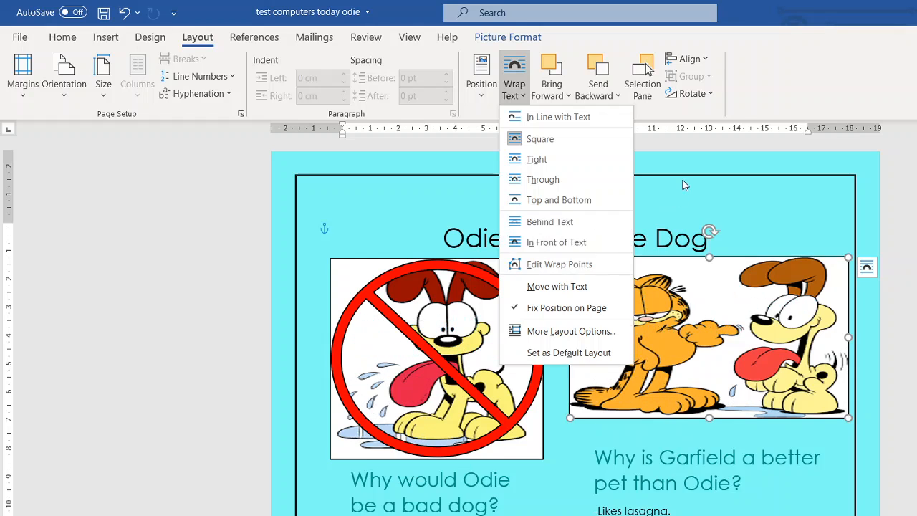
{"action": "left_click", "coordinate": [682, 186]}
{"action": "left_click", "coordinate": [481, 76]}
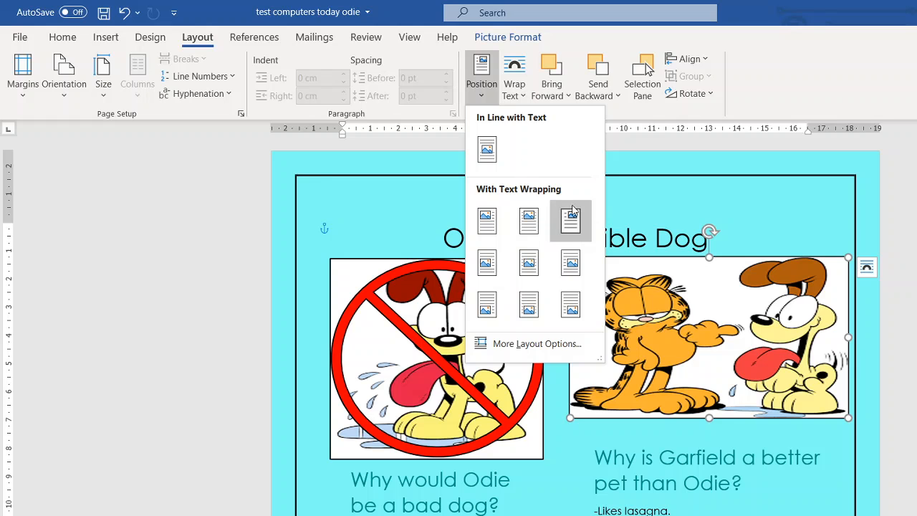
{"action": "left_click", "coordinate": [573, 210]}
{"action": "left_click_drag", "start_coordinate": [638, 260], "coordinate": [667, 295]}
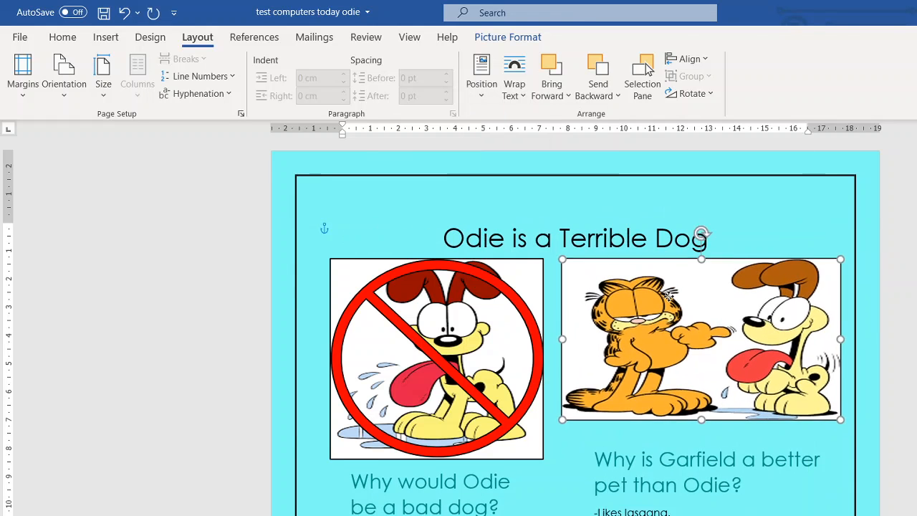
{"action": "left_click", "coordinate": [125, 14]}
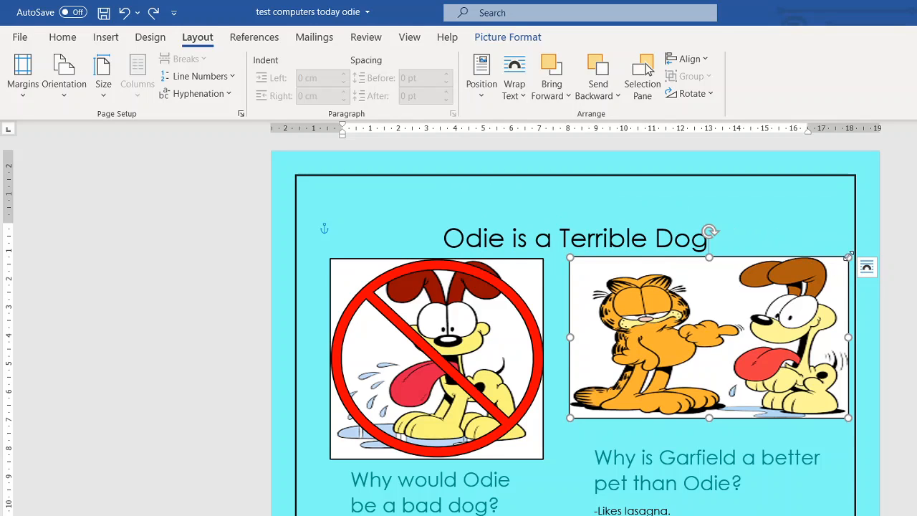
Step: Shrink the Garfield picture slightly from its upper-right corner and view its compression options without applying them
{"action": "mouse_move", "coordinate": [848, 256]}
{"action": "left_mouse_down"}
{"action": "mouse_move", "coordinate": [815, 272]}
{"action": "mouse_move", "coordinate": [843, 254]}
{"action": "mouse_move", "coordinate": [841, 279]}
{"action": "mouse_move", "coordinate": [845, 258]}
{"action": "mouse_move", "coordinate": [836, 262]}
{"action": "left_mouse_up"}
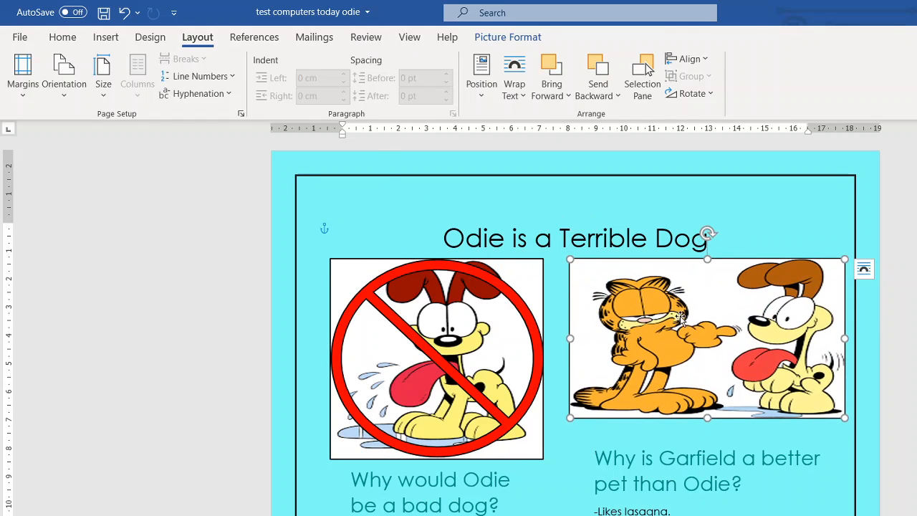
{"action": "left_click", "coordinate": [508, 37]}
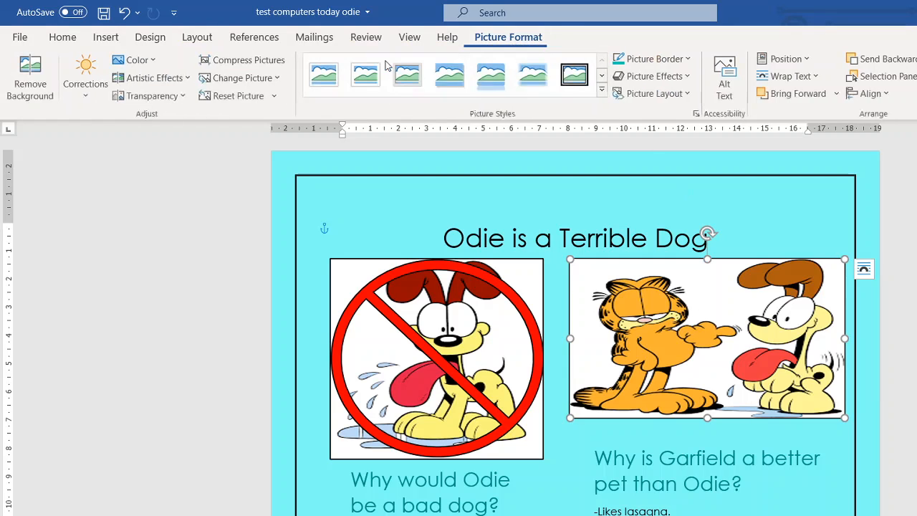
{"action": "left_click", "coordinate": [264, 63]}
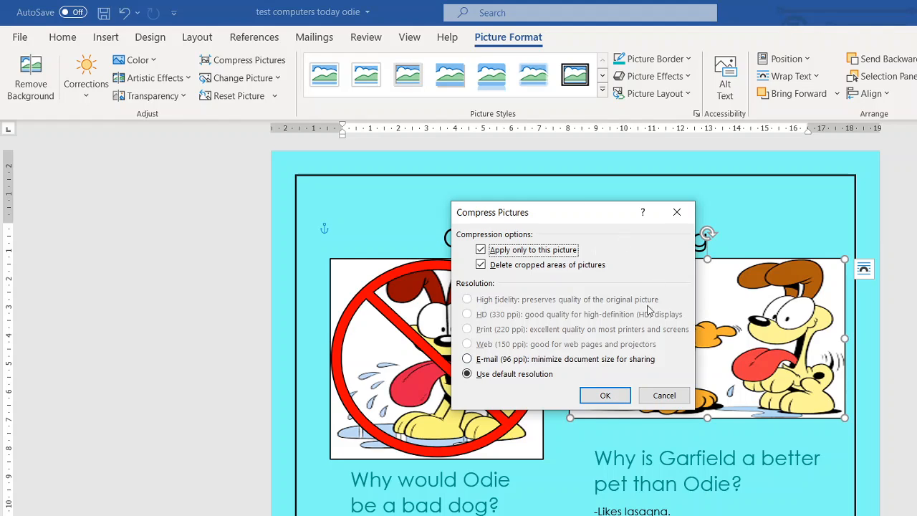
{"action": "left_click", "coordinate": [664, 394]}
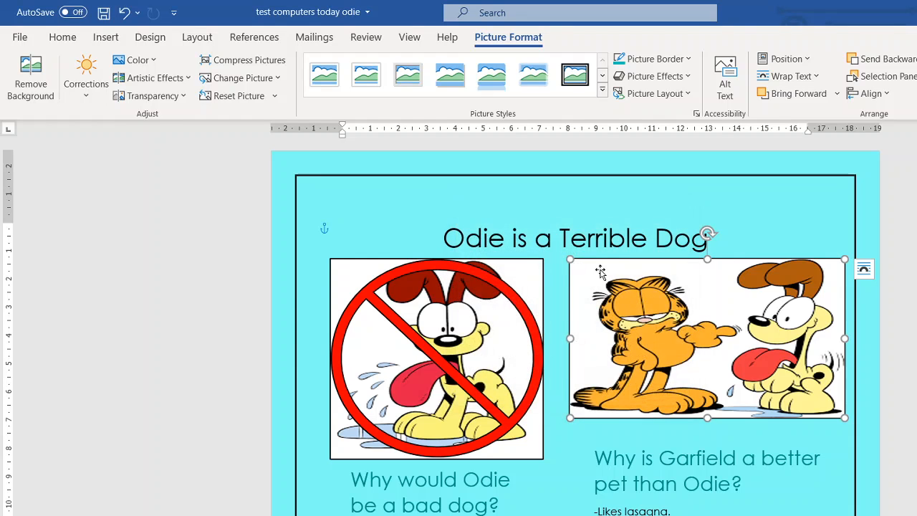
{"action": "scroll", "coordinate": [602, 263], "scroll_direction": "down", "scroll_amount": 1}
{"action": "scroll", "coordinate": [602, 263], "scroll_direction": "up", "scroll_amount": 1}
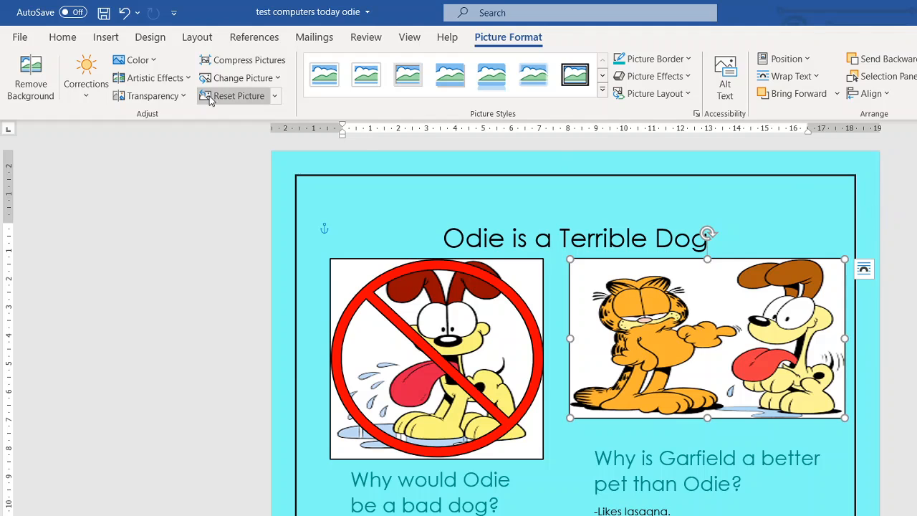
Step: Try inserting an oval shape beside the "Odie is a Terrible Dog" title and moving it, and undo both changes
{"action": "left_click", "coordinate": [277, 166]}
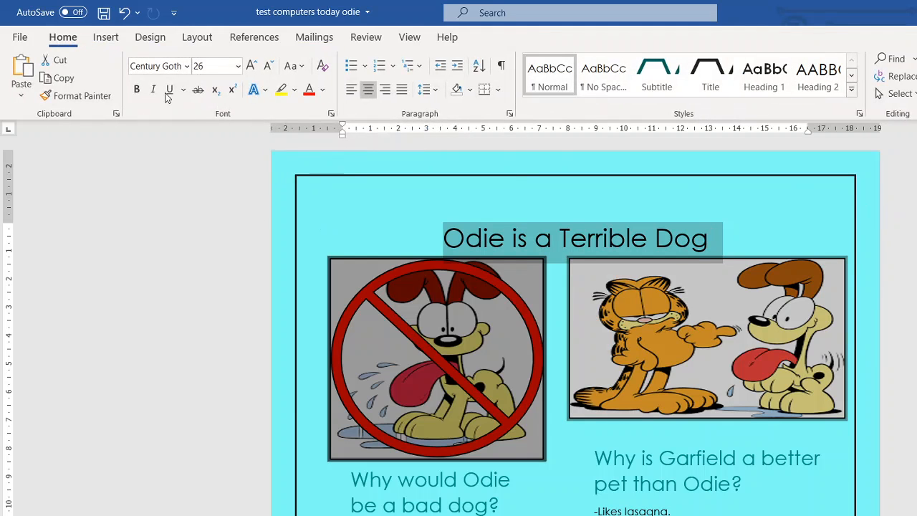
{"action": "left_click", "coordinate": [108, 42]}
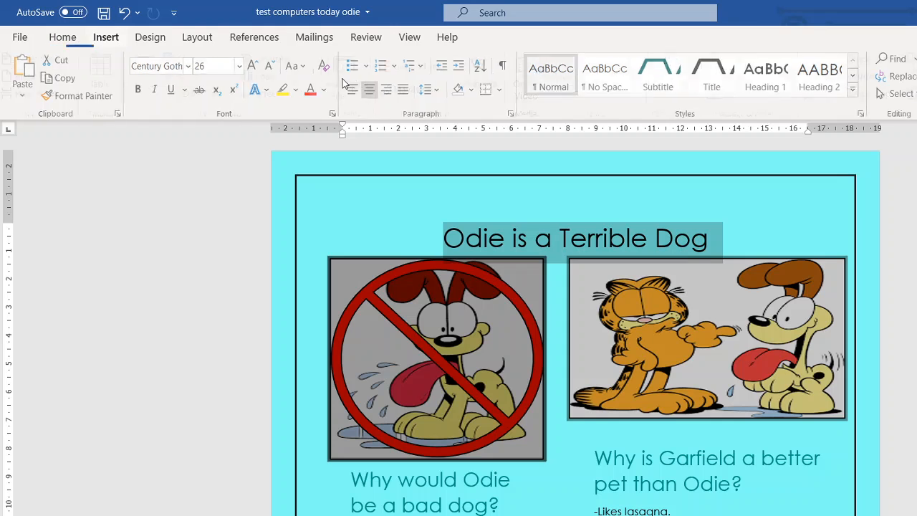
{"action": "left_click", "coordinate": [201, 59]}
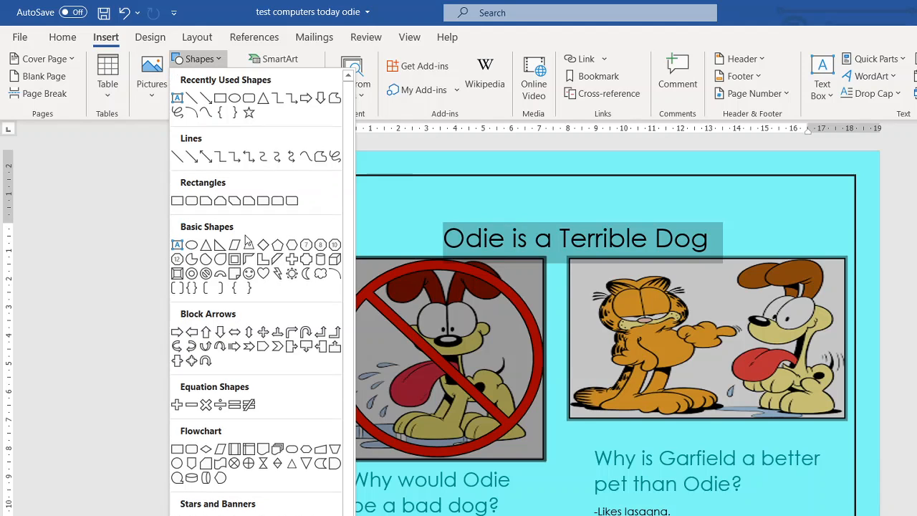
{"action": "scroll", "coordinate": [247, 244], "scroll_direction": "down", "scroll_amount": 1}
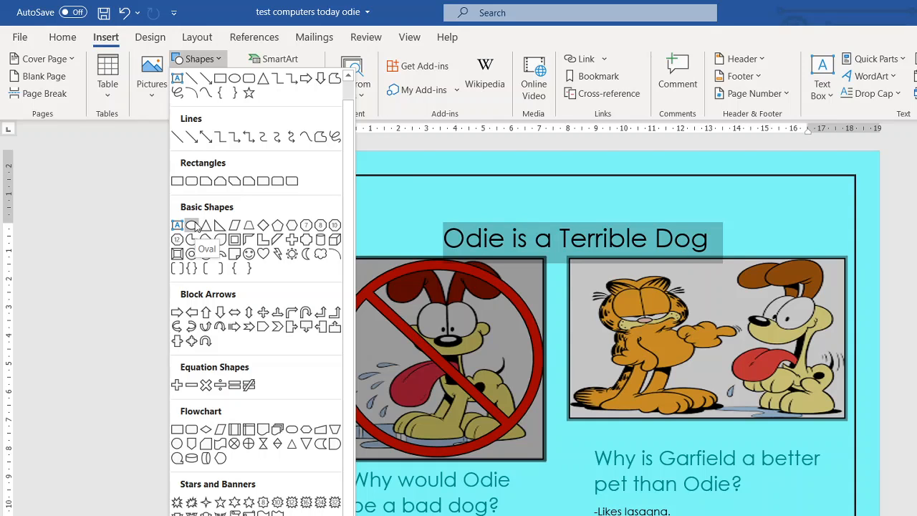
{"action": "left_click", "coordinate": [191, 226]}
{"action": "left_click", "coordinate": [359, 210]}
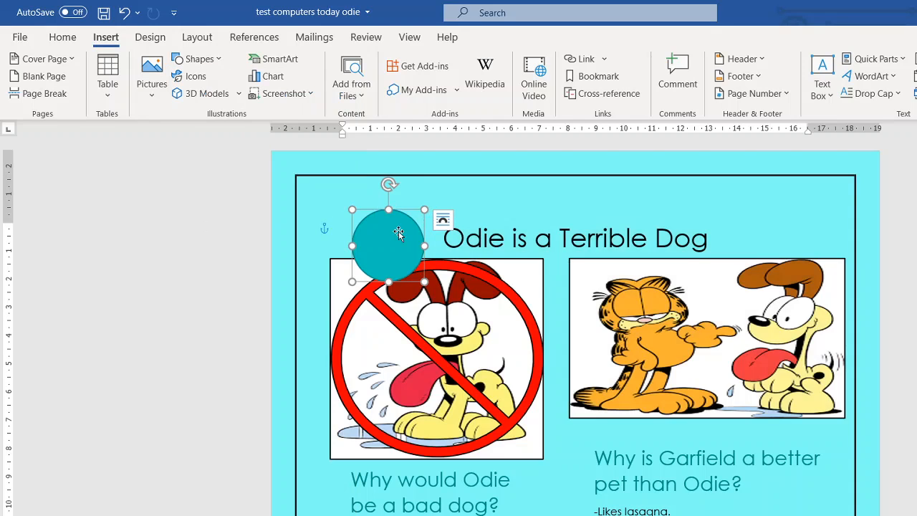
{"action": "left_click_drag", "start_coordinate": [359, 228], "coordinate": [317, 203]}
{"action": "left_click", "coordinate": [124, 13]}
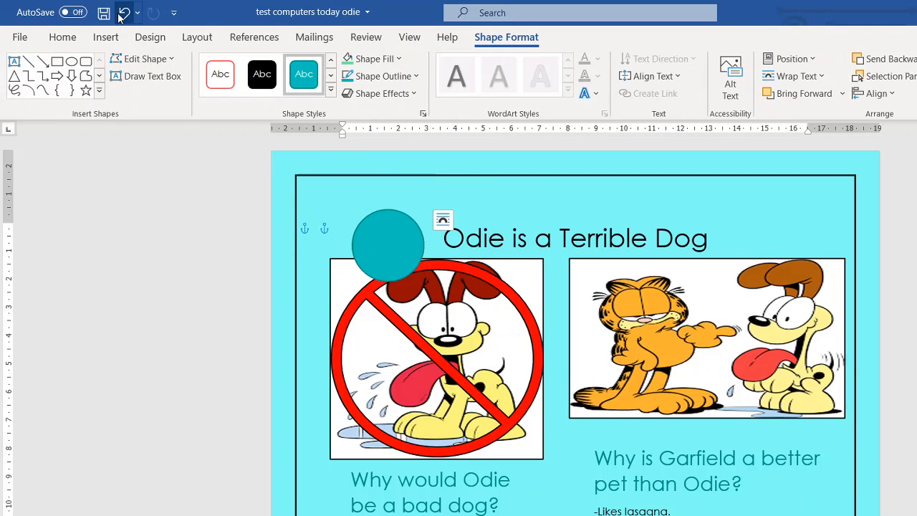
{"action": "left_click", "coordinate": [124, 12]}
Step: Move the red prohibition symbol over the Odie picture slightly upward
{"action": "left_click", "coordinate": [387, 287]}
{"action": "mouse_move", "coordinate": [387, 286]}
{"action": "left_mouse_down"}
{"action": "mouse_move", "coordinate": [387, 229]}
{"action": "mouse_move", "coordinate": [363, 317]}
{"action": "mouse_move", "coordinate": [384, 276]}
{"action": "left_mouse_up"}
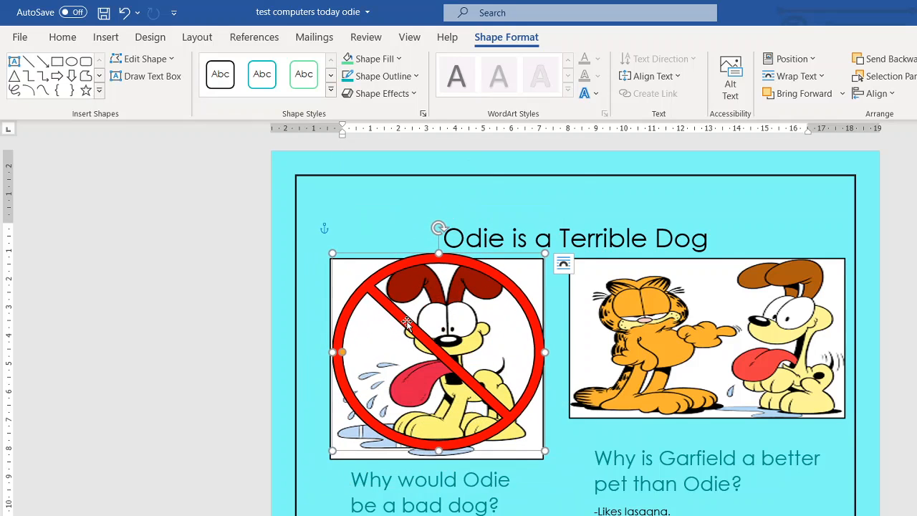
Step: Try thickening the ring and bar of the red prohibition symbol and undo the change
{"action": "mouse_move", "coordinate": [341, 352]}
{"action": "left_mouse_down"}
{"action": "mouse_move", "coordinate": [367, 353]}
{"action": "mouse_move", "coordinate": [350, 352]}
{"action": "left_mouse_up"}
{"action": "left_click", "coordinate": [125, 15]}
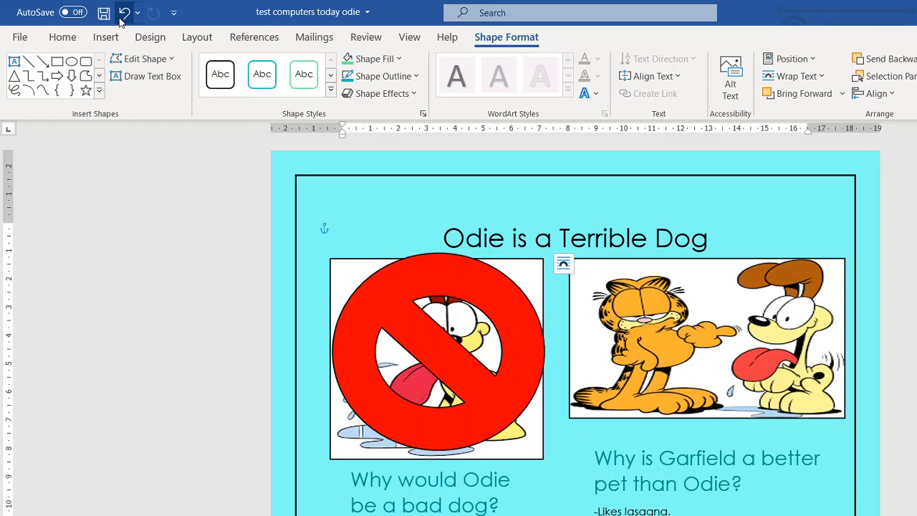
{"action": "left_click", "coordinate": [123, 14]}
{"action": "scroll", "coordinate": [359, 252], "scroll_direction": "down", "scroll_amount": 1}
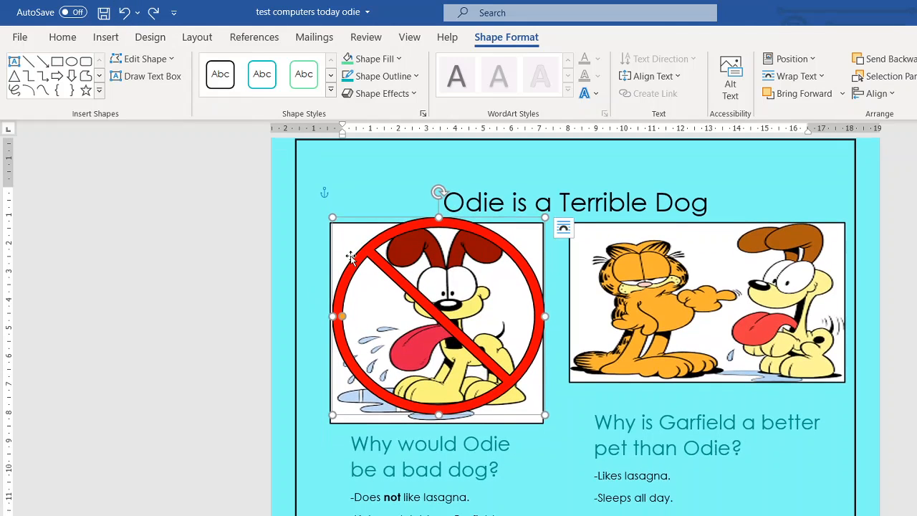
{"action": "scroll", "coordinate": [351, 255], "scroll_direction": "down", "scroll_amount": 1}
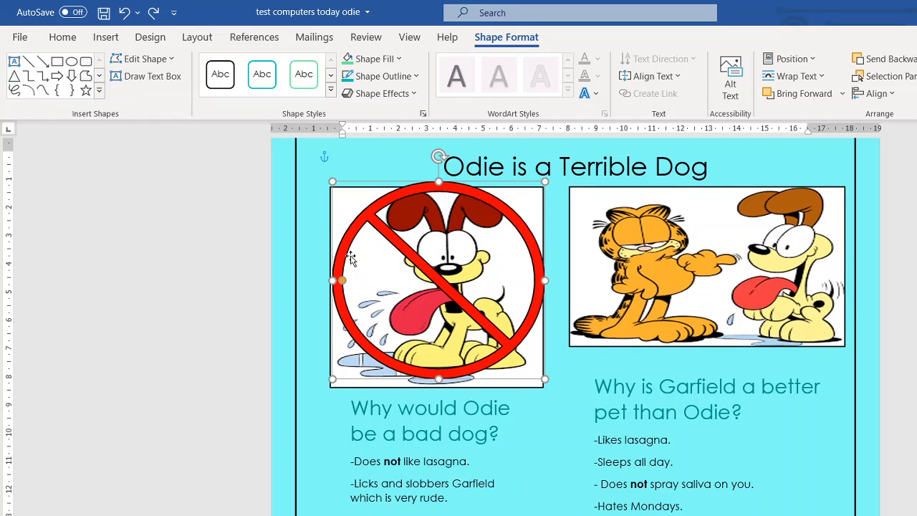
{"action": "scroll", "coordinate": [350, 260], "scroll_direction": "down", "scroll_amount": 2}
{"action": "scroll", "coordinate": [351, 257], "scroll_direction": "down", "scroll_amount": 2}
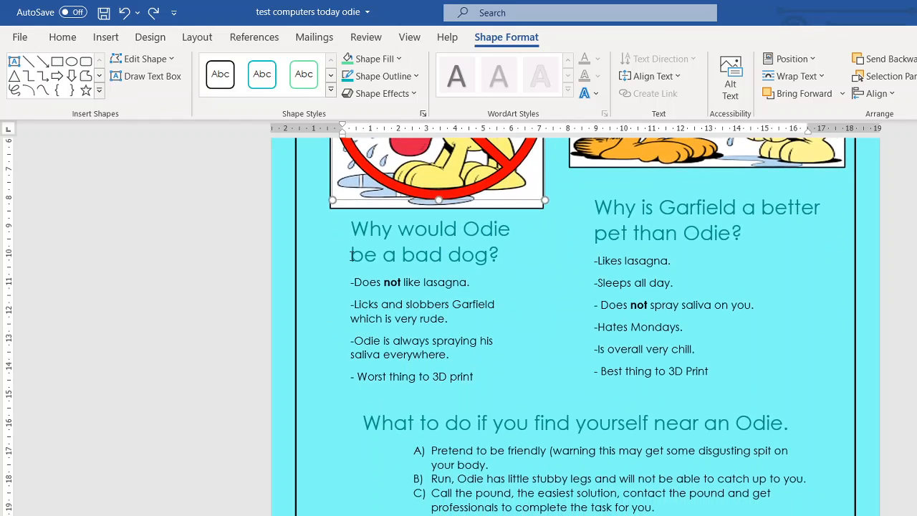
{"action": "scroll", "coordinate": [370, 225], "scroll_direction": "up", "scroll_amount": 2}
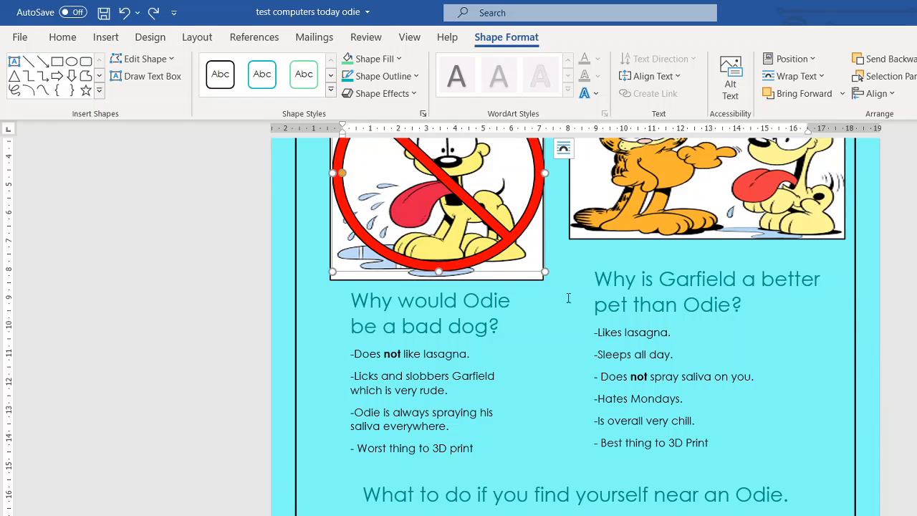
{"action": "scroll", "coordinate": [569, 298], "scroll_direction": "down", "scroll_amount": 2}
{"action": "left_click", "coordinate": [286, 251]}
{"action": "left_click", "coordinate": [320, 294]}
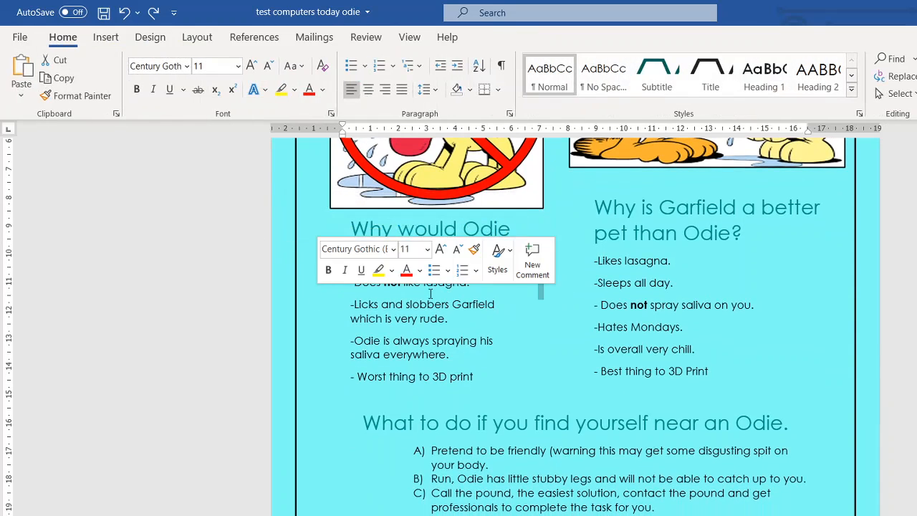
{"action": "left_click", "coordinate": [430, 293]}
Step: View the built-in text box designs for the end of the A–D list without inserting one
{"action": "scroll", "coordinate": [502, 376], "scroll_direction": "down", "scroll_amount": 5}
{"action": "left_click", "coordinate": [433, 375]}
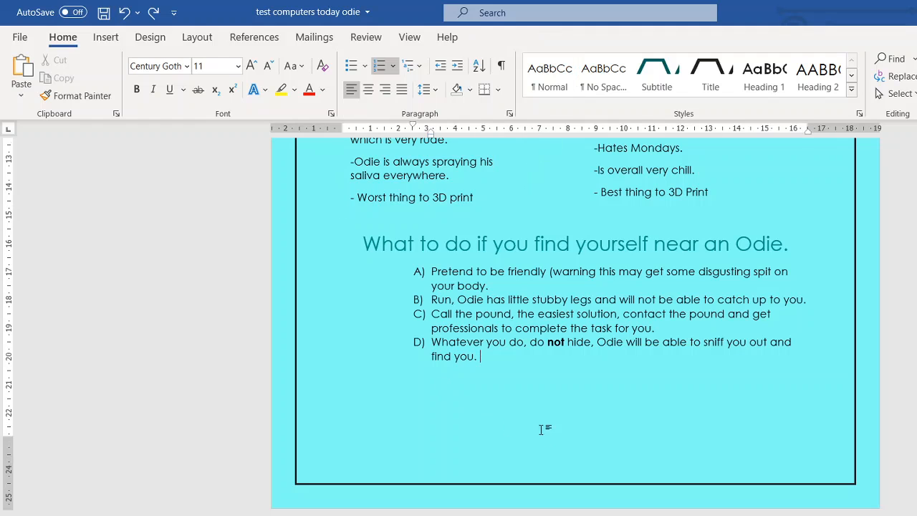
{"action": "left_click", "coordinate": [117, 37]}
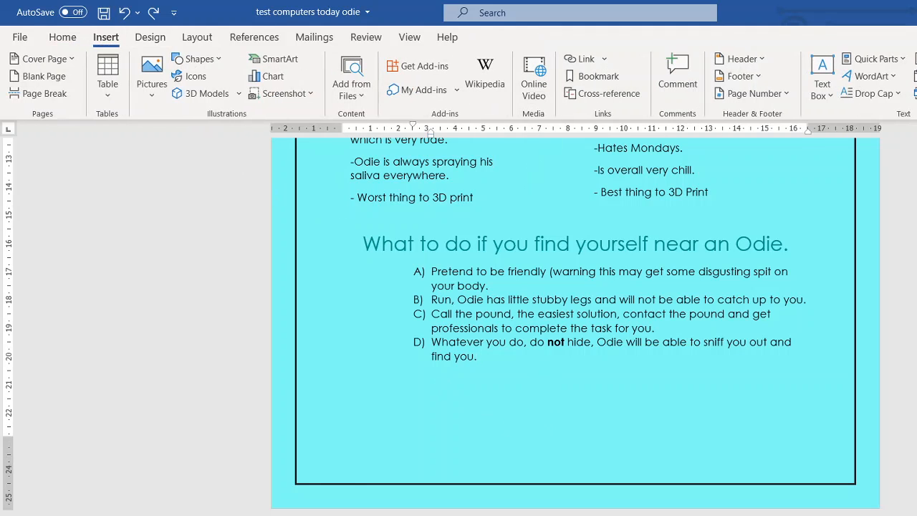
{"action": "left_click", "coordinate": [828, 88]}
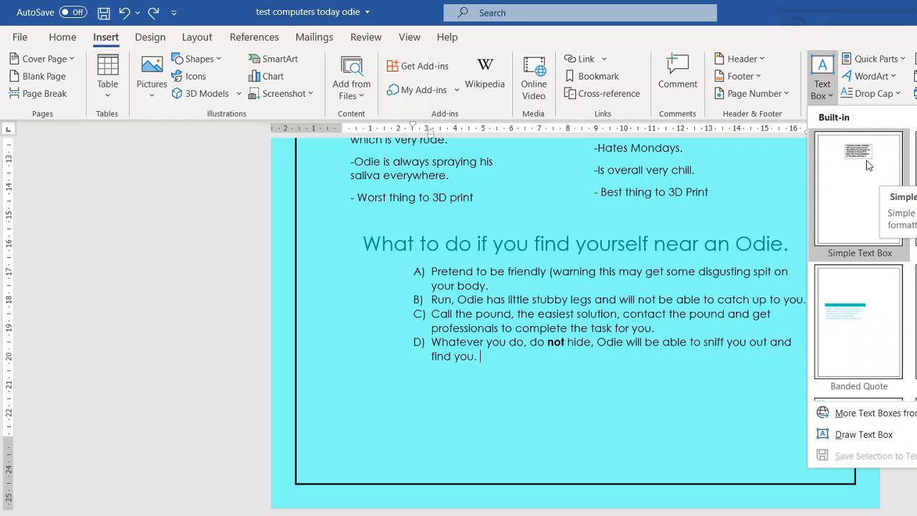
{"action": "scroll", "coordinate": [910, 254], "scroll_direction": "down", "scroll_amount": 10}
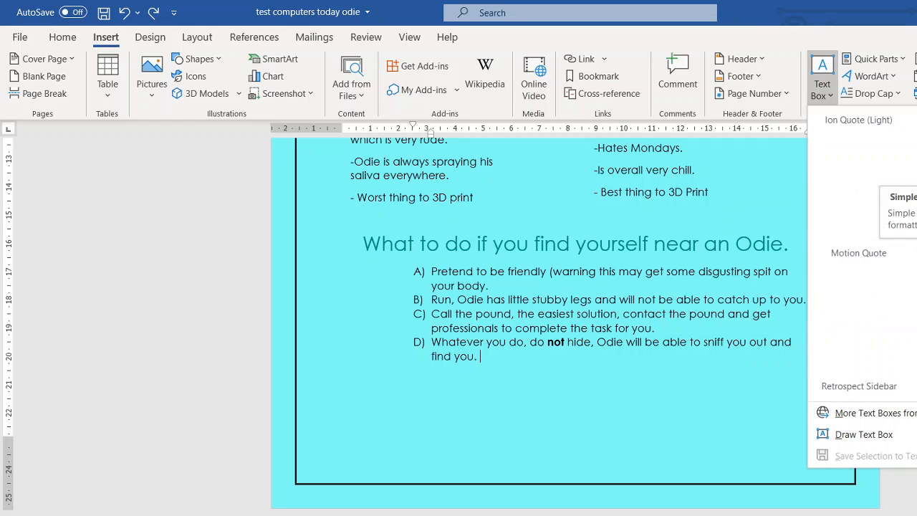
{"action": "scroll", "coordinate": [910, 255], "scroll_direction": "up", "scroll_amount": 10}
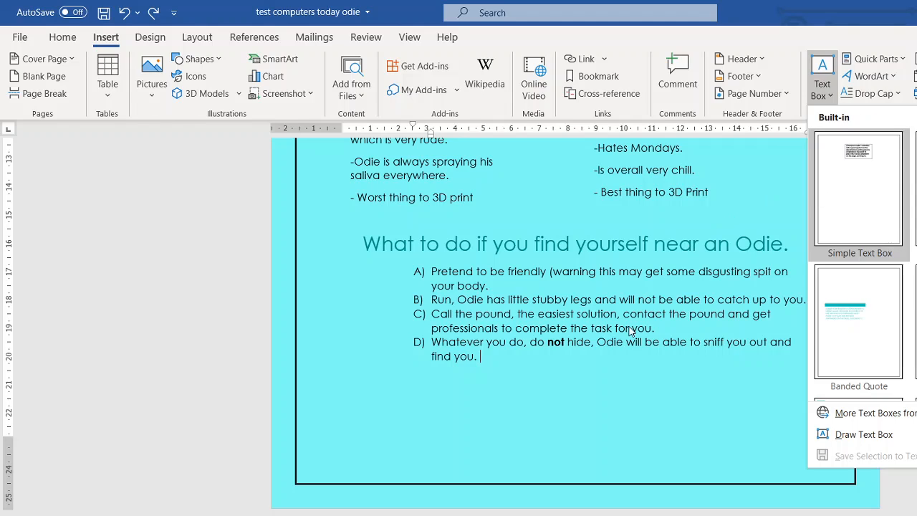
{"action": "left_click", "coordinate": [511, 356]}
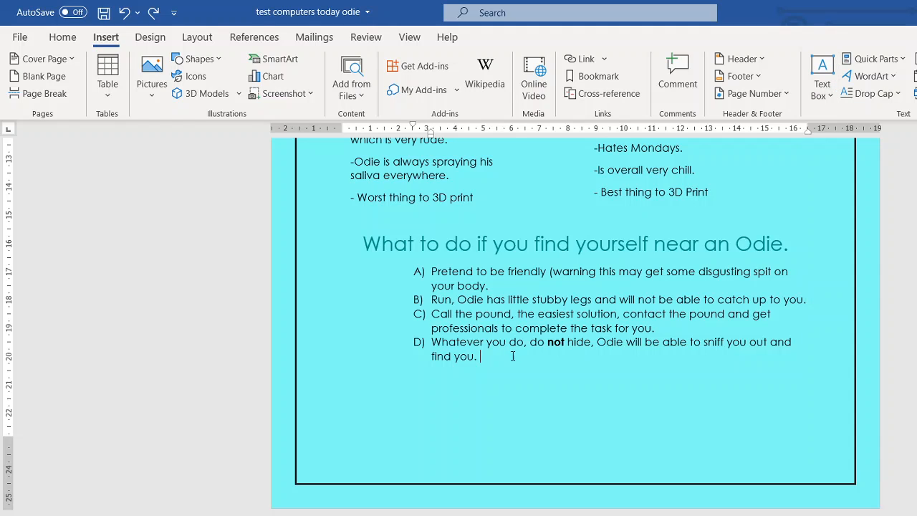
Step: Browse the SmartArt list layouts for a graphic, previewing Picture Caption List, Basic Block List, Stacked List and Continuous Picture List
{"action": "scroll", "coordinate": [510, 364], "scroll_direction": "down", "scroll_amount": 7}
{"action": "scroll", "coordinate": [479, 328], "scroll_direction": "down", "scroll_amount": 5}
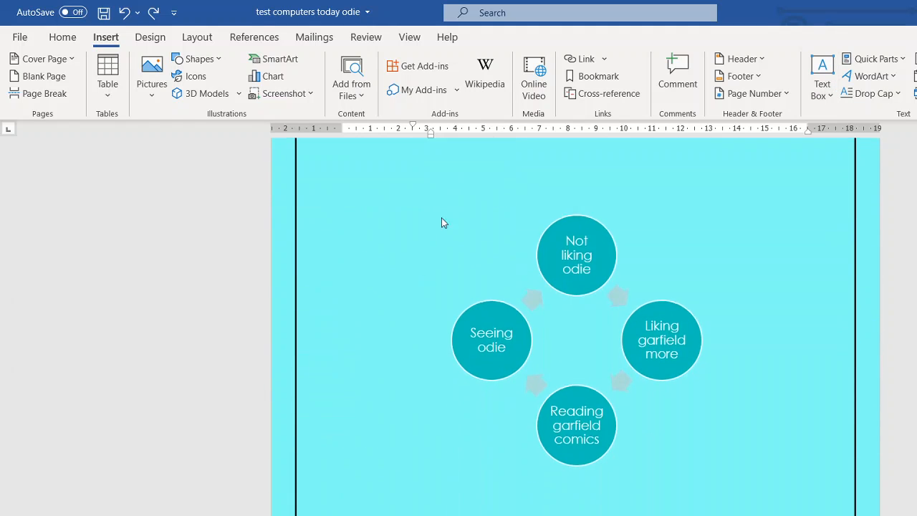
{"action": "scroll", "coordinate": [552, 269], "scroll_direction": "up", "scroll_amount": 1}
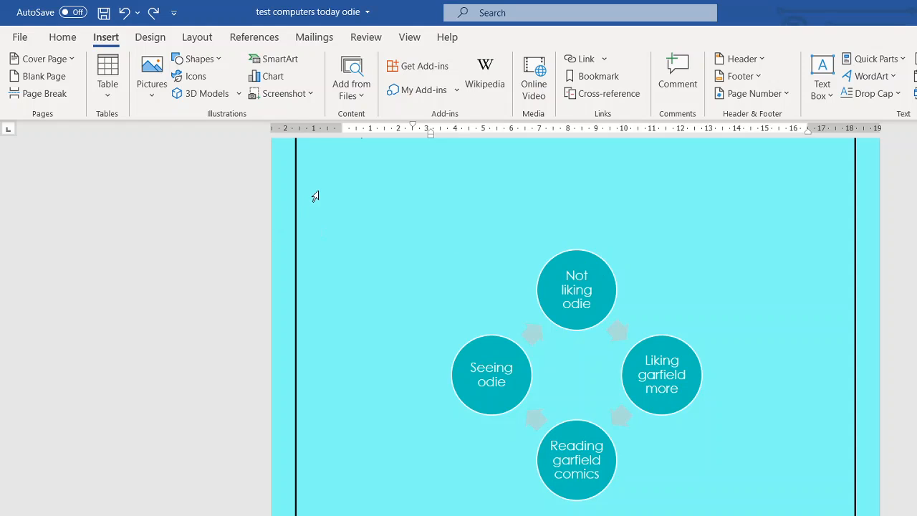
{"action": "left_click", "coordinate": [293, 62]}
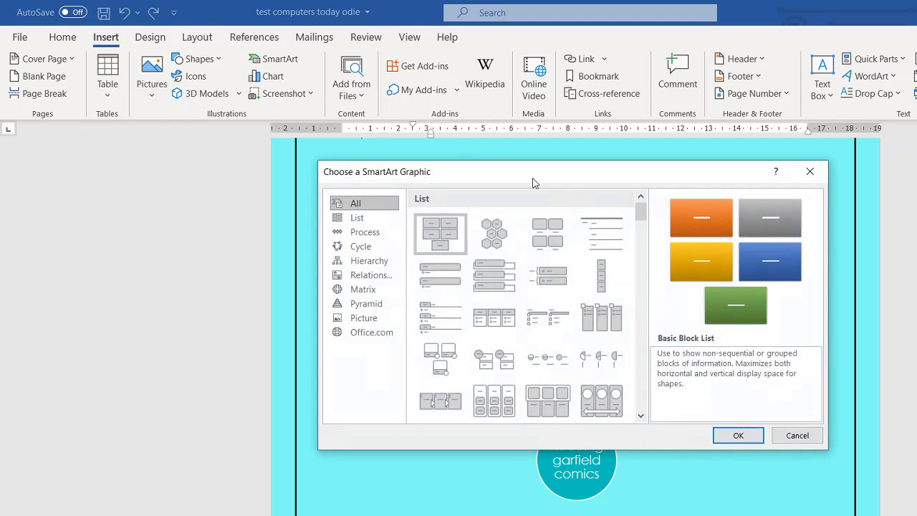
{"action": "left_click", "coordinate": [494, 234]}
{"action": "left_click", "coordinate": [549, 243]}
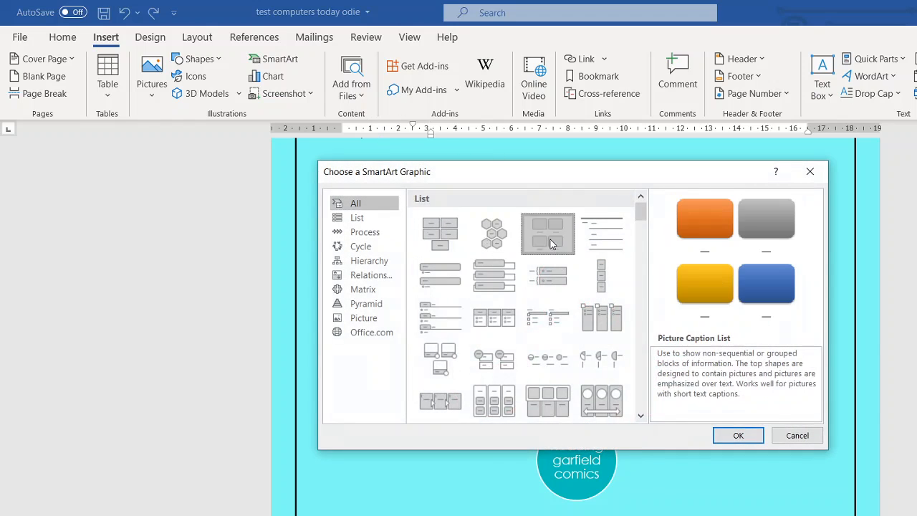
{"action": "left_click", "coordinate": [602, 234]}
{"action": "left_click", "coordinate": [440, 234]}
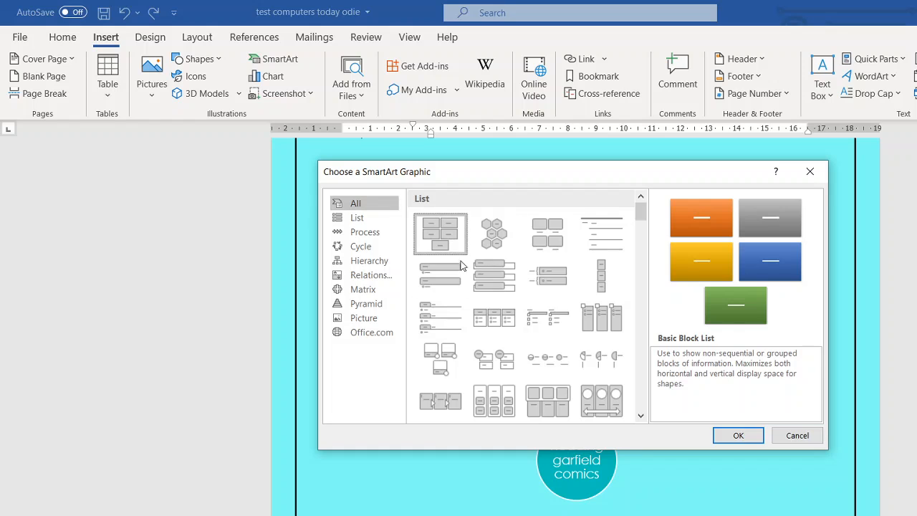
{"action": "left_click", "coordinate": [494, 275]}
{"action": "left_click", "coordinate": [548, 318]}
{"action": "left_click", "coordinate": [440, 315]}
{"action": "left_click", "coordinate": [494, 358]}
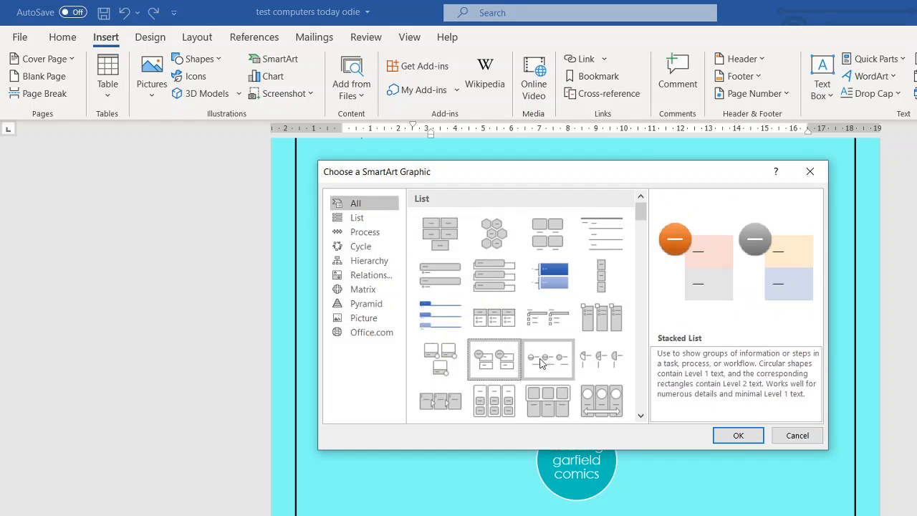
{"action": "left_click", "coordinate": [541, 361]}
{"action": "left_click", "coordinate": [601, 401]}
Step: Look through the remaining SmartArt categories from List to Office.com, preview Picture Organization Chart, and leave without inserting a graphic
{"action": "left_click", "coordinate": [358, 218]}
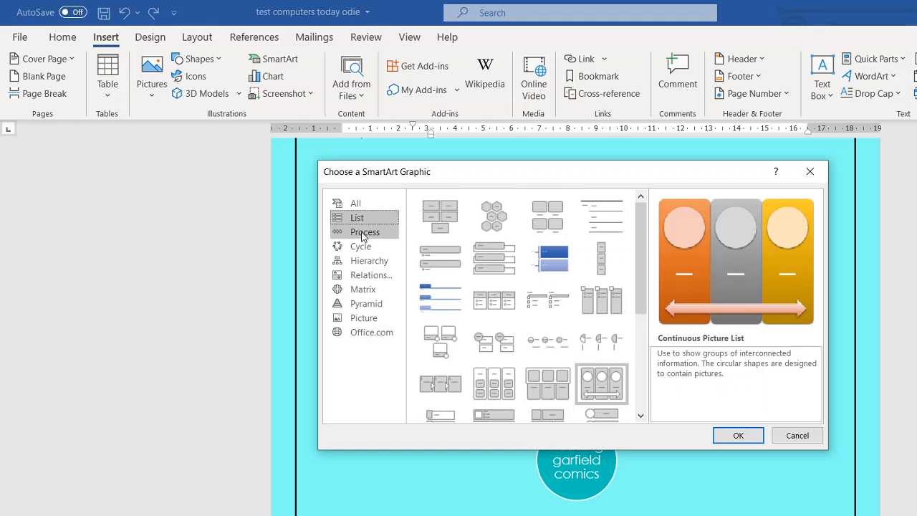
{"action": "left_click", "coordinate": [362, 234]}
{"action": "left_click", "coordinate": [364, 246]}
{"action": "left_click", "coordinate": [371, 263]}
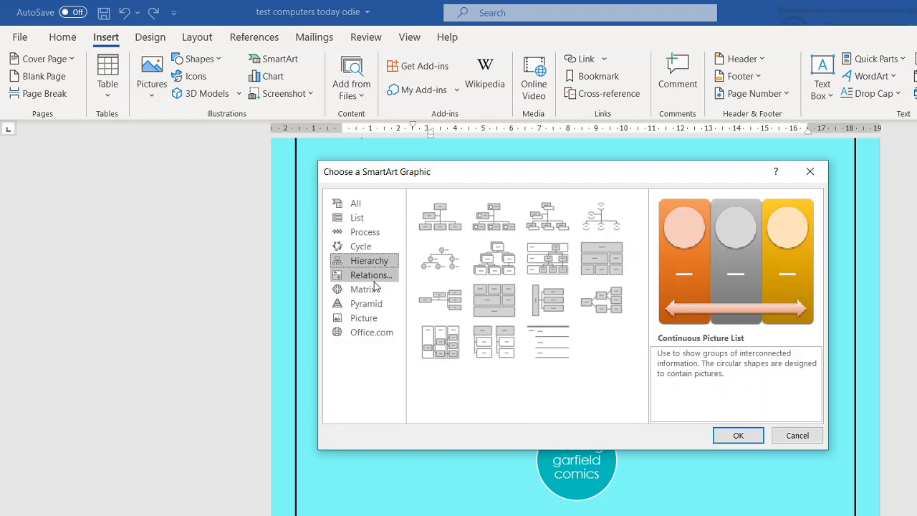
{"action": "left_click", "coordinate": [371, 278]}
{"action": "left_click", "coordinate": [367, 290]}
{"action": "left_click", "coordinate": [368, 305]}
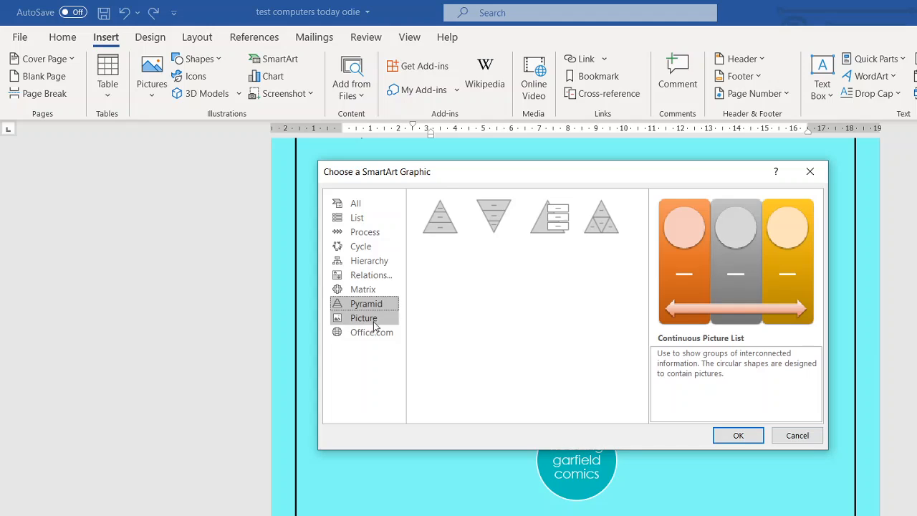
{"action": "left_click", "coordinate": [373, 320]}
{"action": "left_click", "coordinate": [372, 333]}
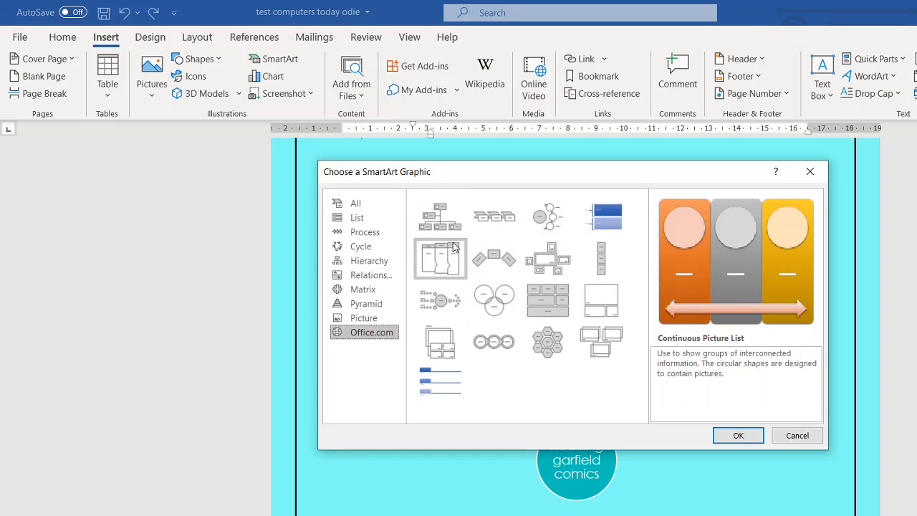
{"action": "left_click", "coordinate": [443, 219]}
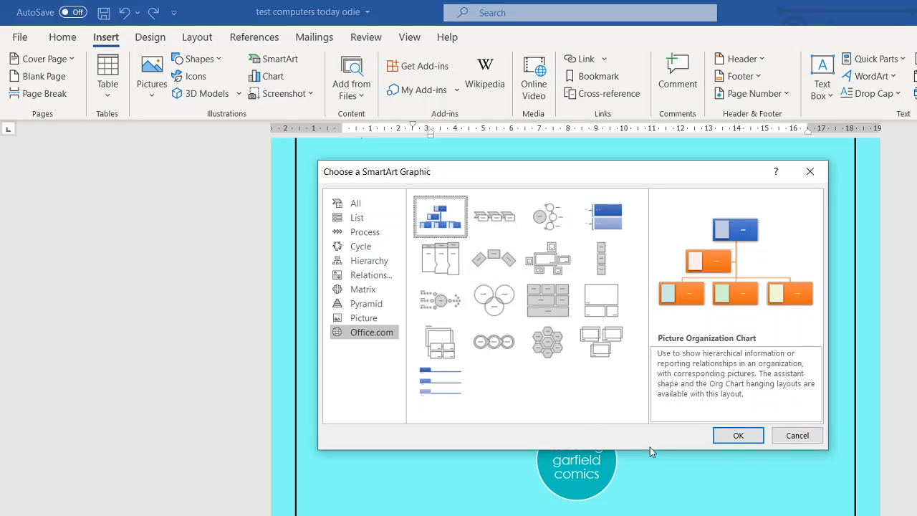
{"action": "left_click", "coordinate": [799, 437]}
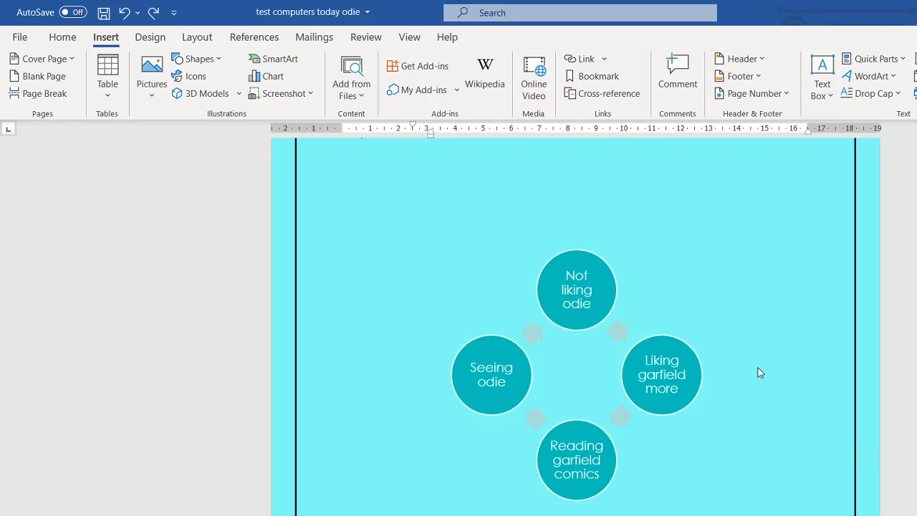
Step: Try nudging the "Not liking odie" circle in the SmartArt cycle and undo the move
{"action": "left_click", "coordinate": [586, 278]}
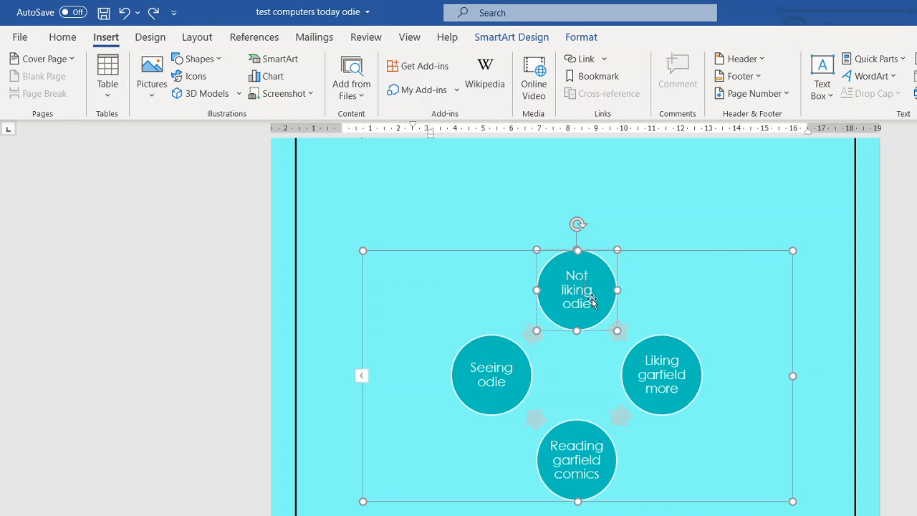
{"action": "mouse_move", "coordinate": [594, 302]}
{"action": "left_mouse_down"}
{"action": "mouse_move", "coordinate": [581, 297]}
{"action": "mouse_move", "coordinate": [592, 298]}
{"action": "left_mouse_up"}
{"action": "left_click", "coordinate": [126, 13]}
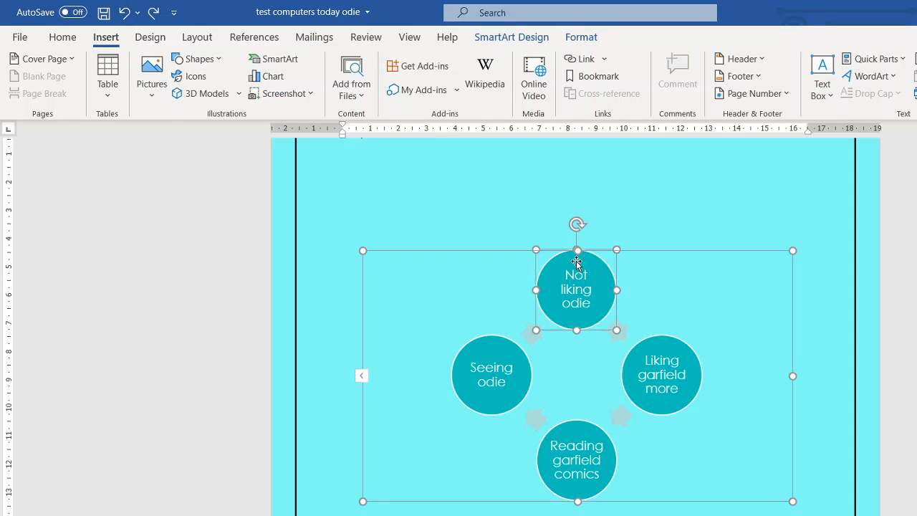
Step: Try adding a long run of the letter "a" after "Not liking odie" in the SmartArt circle and undo the typing
{"action": "left_click", "coordinate": [590, 288]}
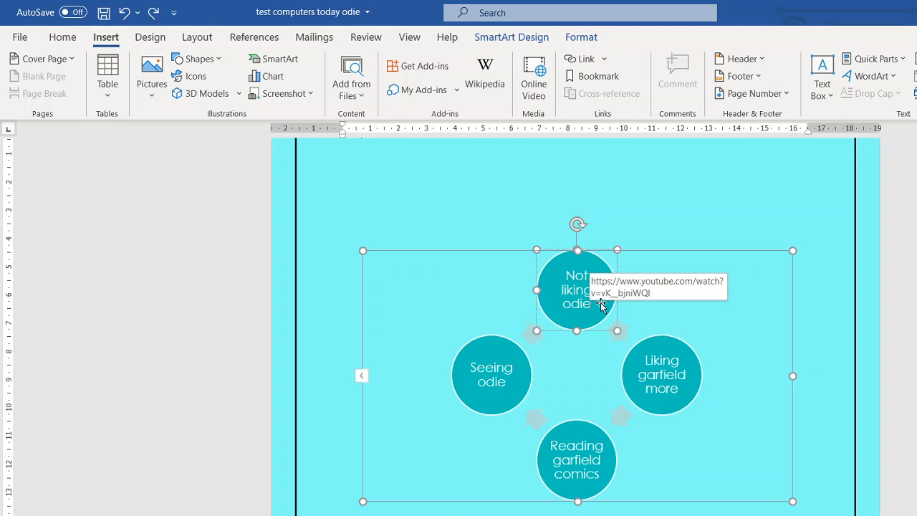
{"action": "type", "text": "aaaaaaaaaaaaaaaaaaaaaaaaaaaaaaa"}
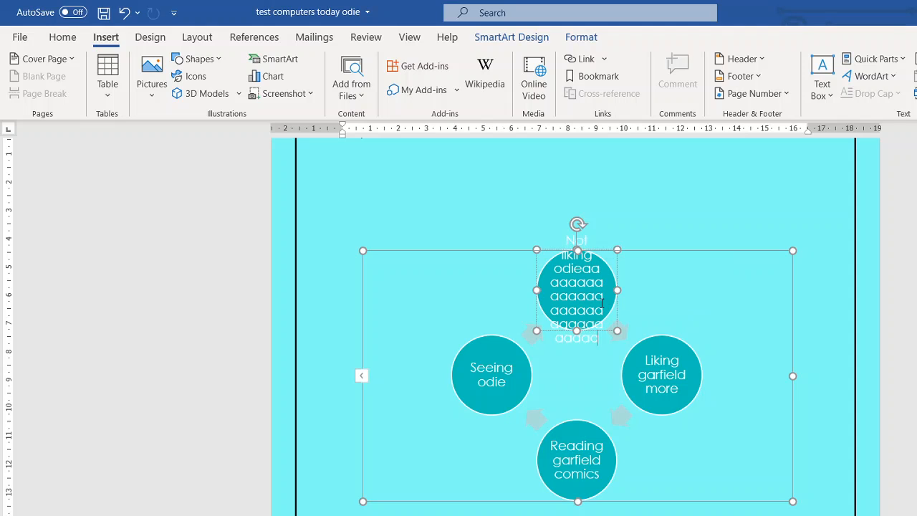
{"action": "type", "text": "aaaaaaaaaaaaaaaaaaaaaaaaaaaaaaaaaaa"}
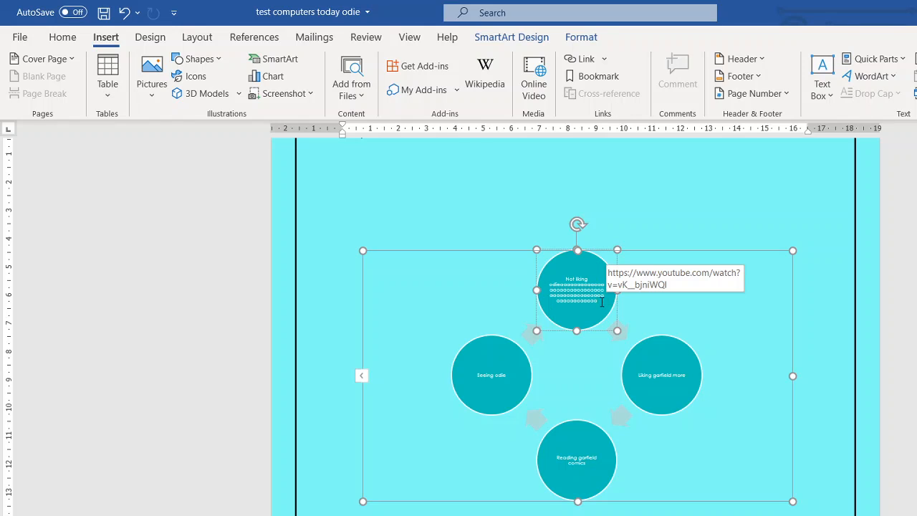
{"action": "left_click", "coordinate": [124, 12]}
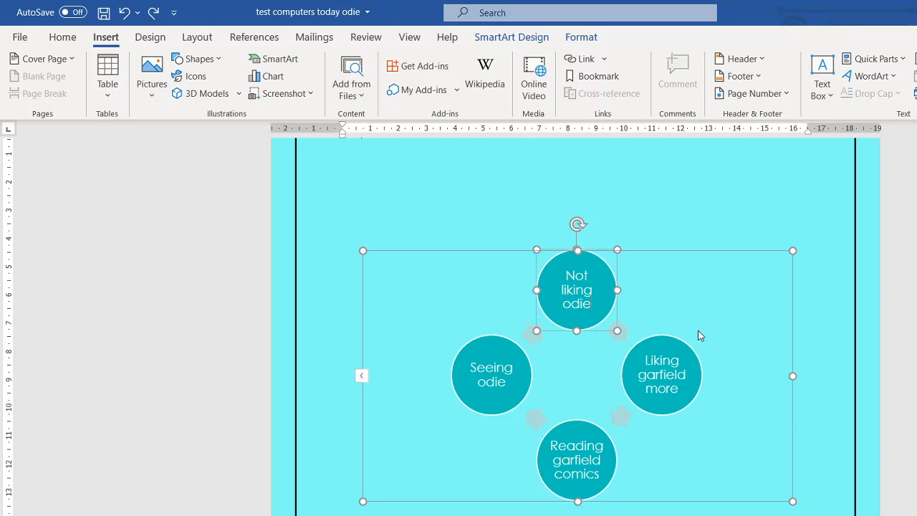
{"action": "scroll", "coordinate": [672, 320], "scroll_direction": "down", "scroll_amount": 3}
{"action": "scroll", "coordinate": [672, 300], "scroll_direction": "up", "scroll_amount": 2}
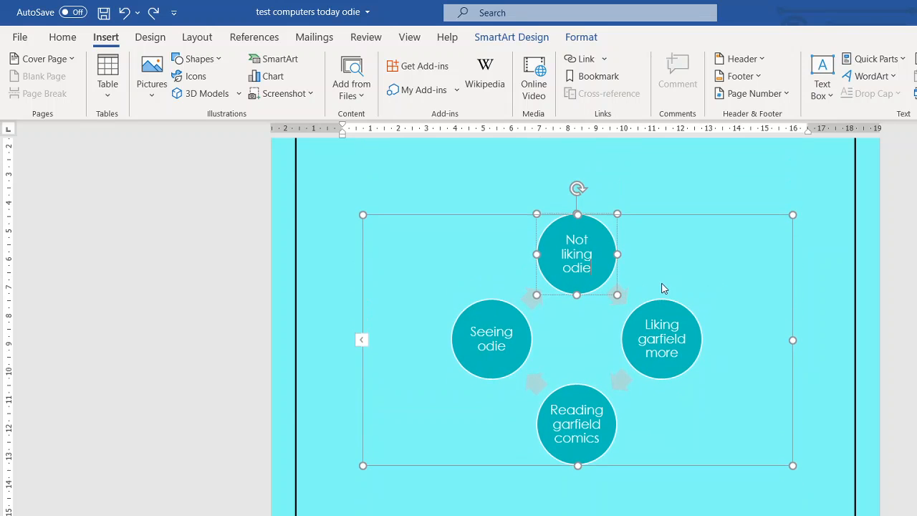
{"action": "scroll", "coordinate": [666, 301], "scroll_direction": "down", "scroll_amount": 5}
{"action": "scroll", "coordinate": [691, 301], "scroll_direction": "up", "scroll_amount": 3}
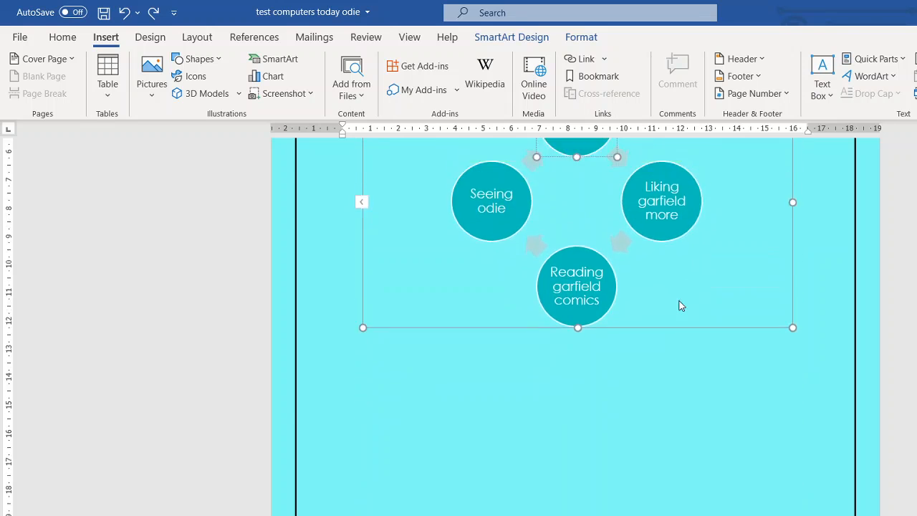
{"action": "scroll", "coordinate": [700, 327], "scroll_direction": "up", "scroll_amount": 10}
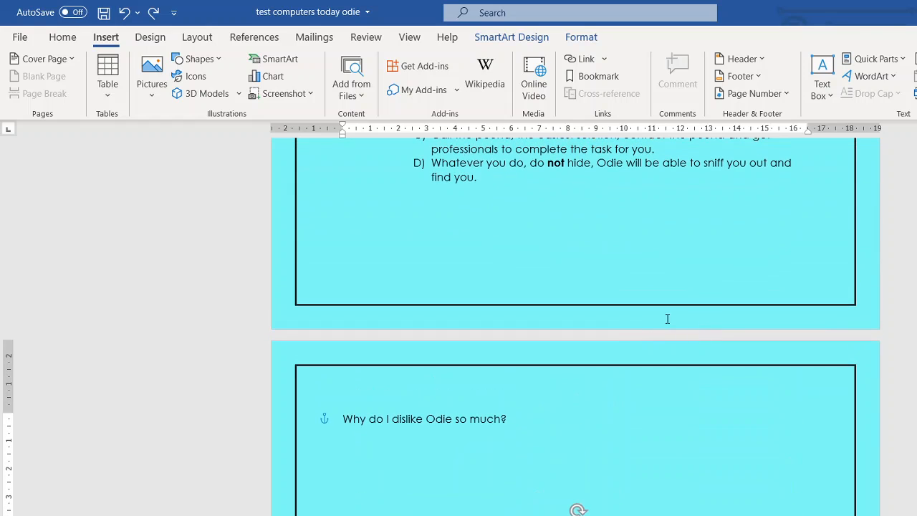
{"action": "scroll", "coordinate": [668, 319], "scroll_direction": "down", "scroll_amount": 2}
{"action": "scroll", "coordinate": [734, 282], "scroll_direction": "up", "scroll_amount": 3}
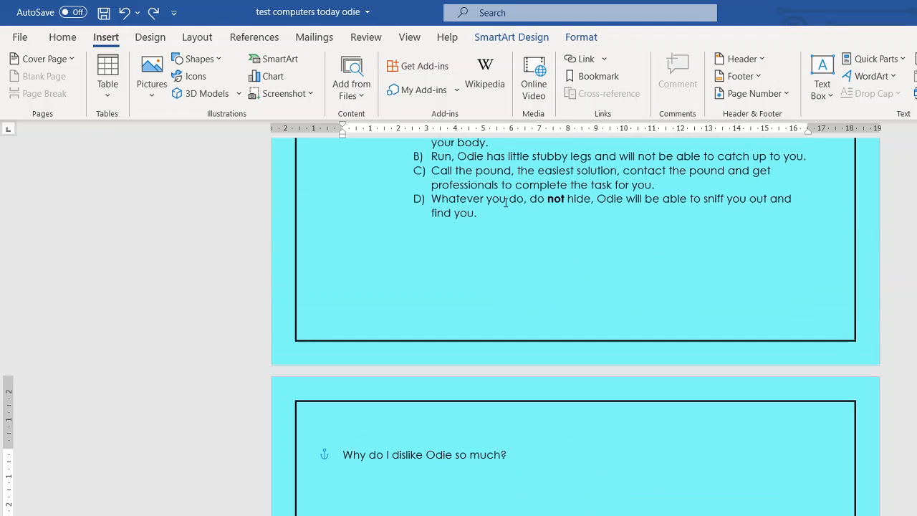
{"action": "left_click", "coordinate": [257, 296]}
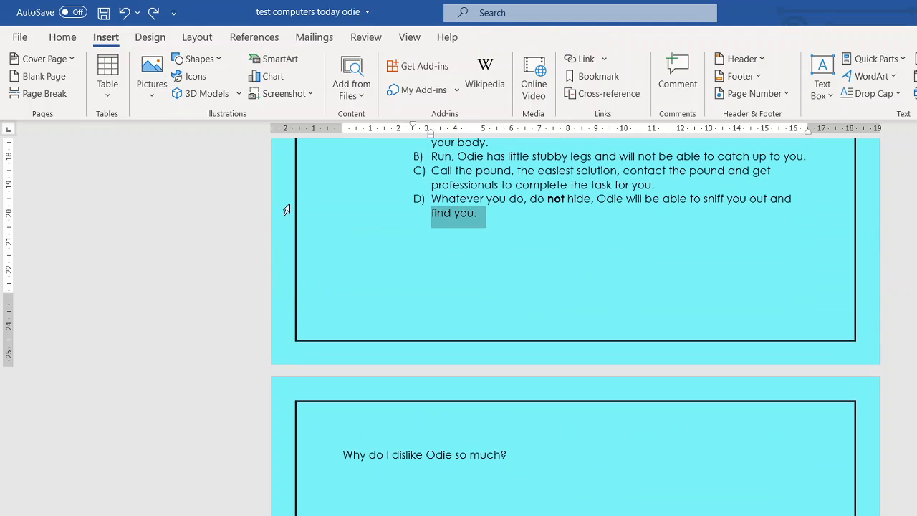
Step: Preview the theme color sets and the document themes on the poster without applying any of them
{"action": "left_click", "coordinate": [365, 37]}
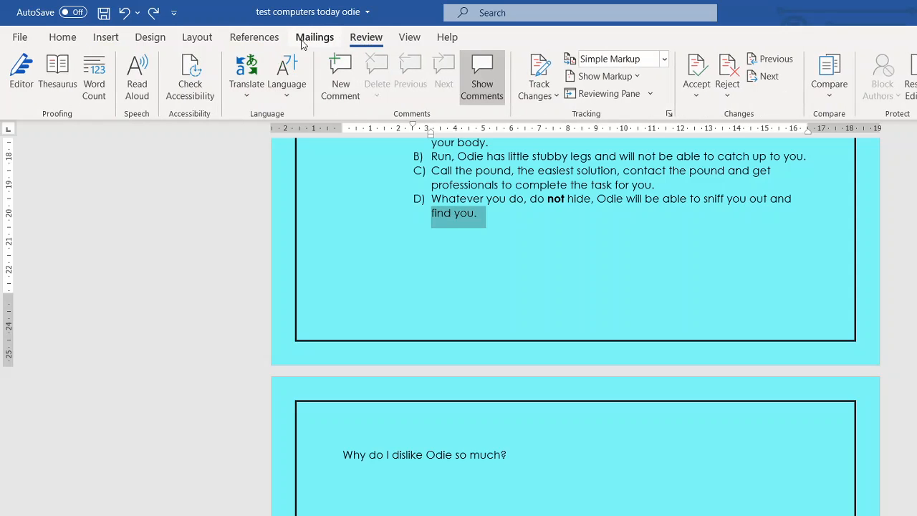
{"action": "left_click", "coordinate": [150, 37]}
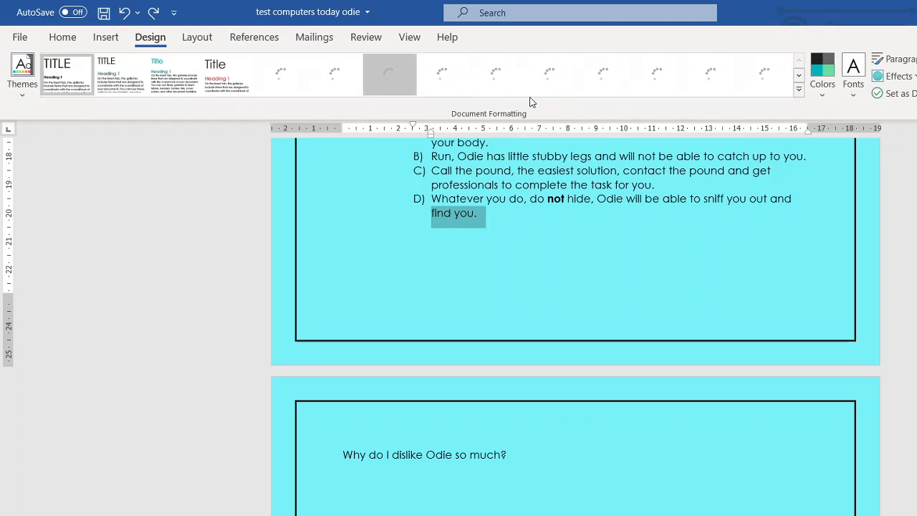
{"action": "left_click", "coordinate": [823, 75]}
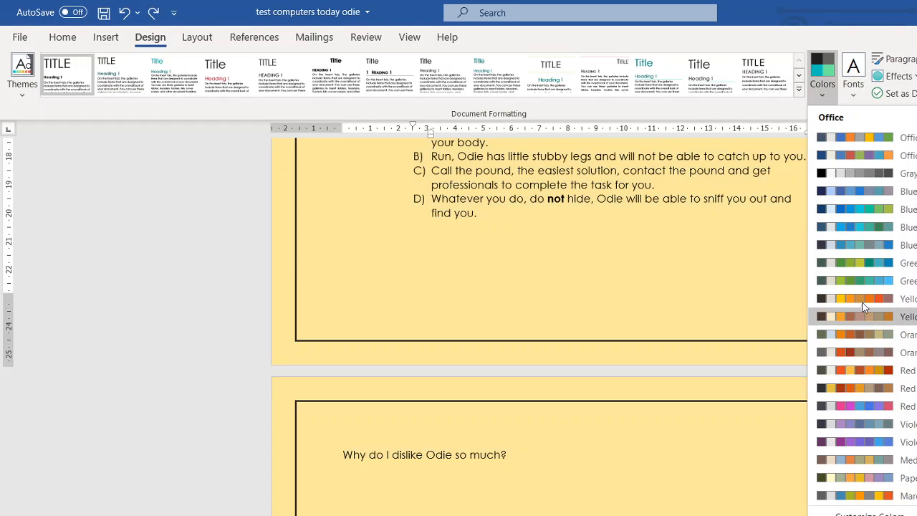
{"action": "key", "text": "Escape"}
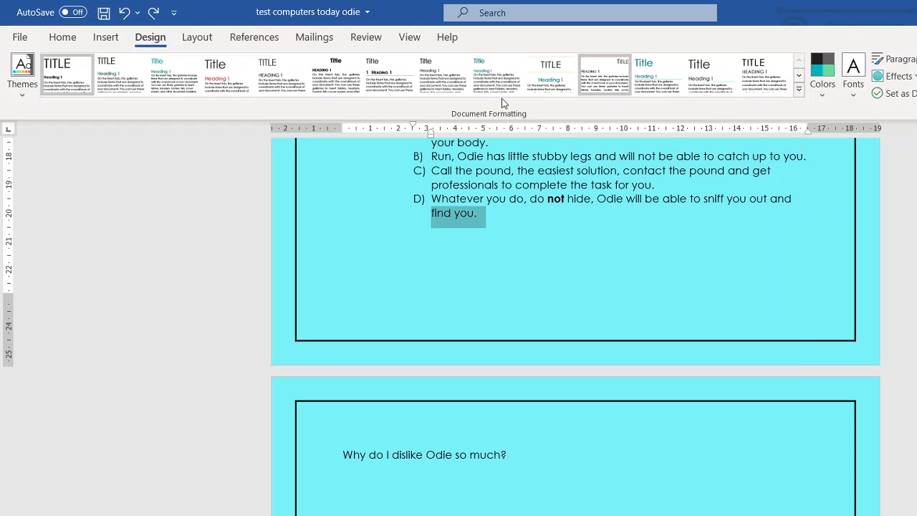
{"action": "left_click", "coordinate": [20, 71]}
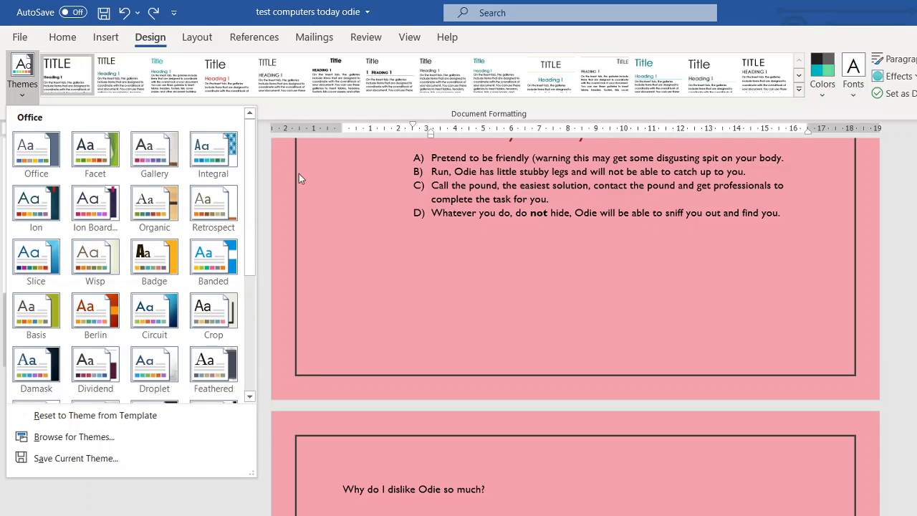
{"action": "left_click", "coordinate": [267, 174]}
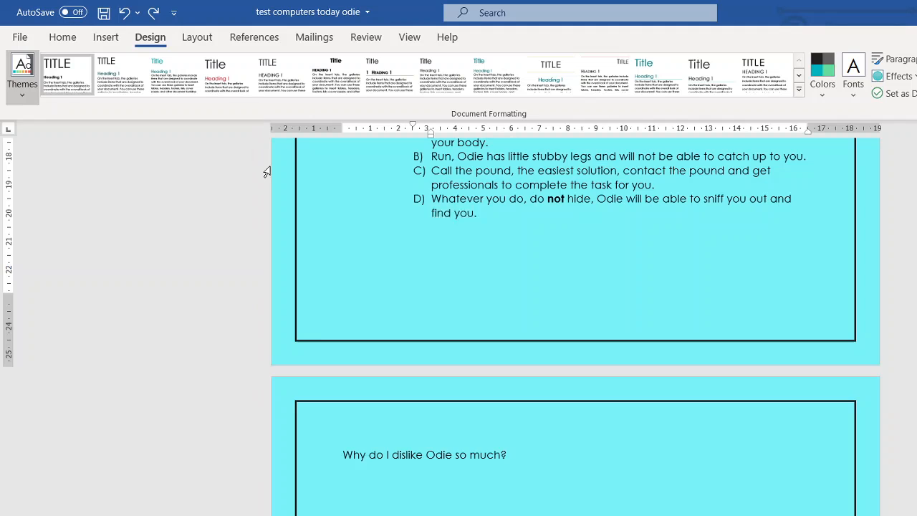
{"action": "scroll", "coordinate": [444, 183], "scroll_direction": "up", "scroll_amount": 3}
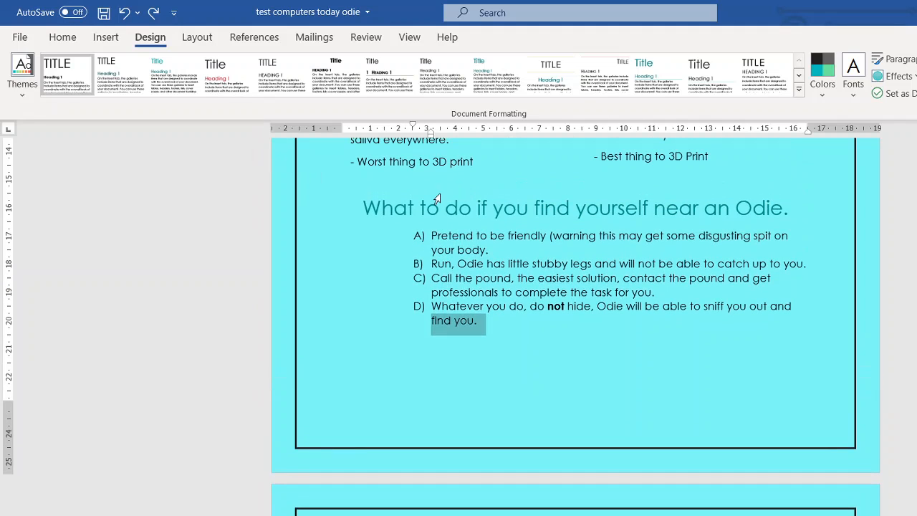
{"action": "scroll", "coordinate": [597, 220], "scroll_direction": "down", "scroll_amount": 6}
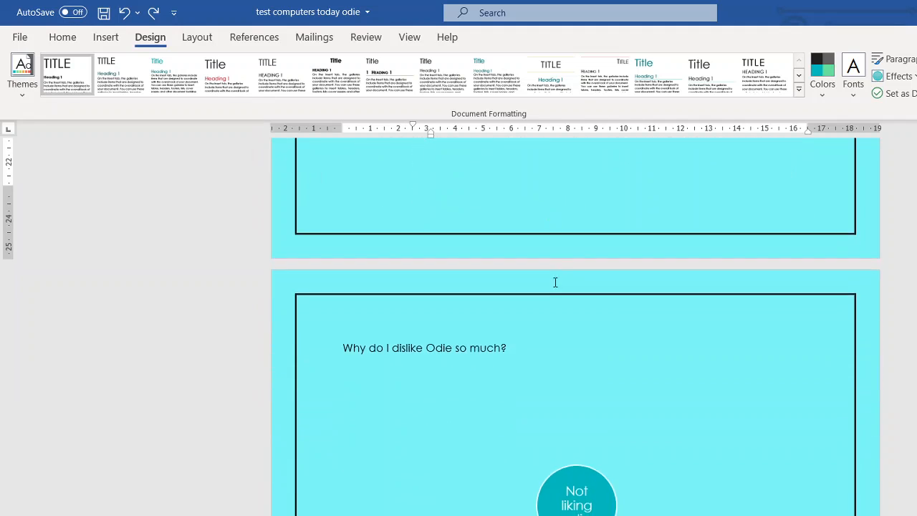
{"action": "scroll", "coordinate": [552, 280], "scroll_direction": "up", "scroll_amount": 7}
{"action": "left_click", "coordinate": [514, 250]}
{"action": "scroll", "coordinate": [508, 221], "scroll_direction": "up", "scroll_amount": 3}
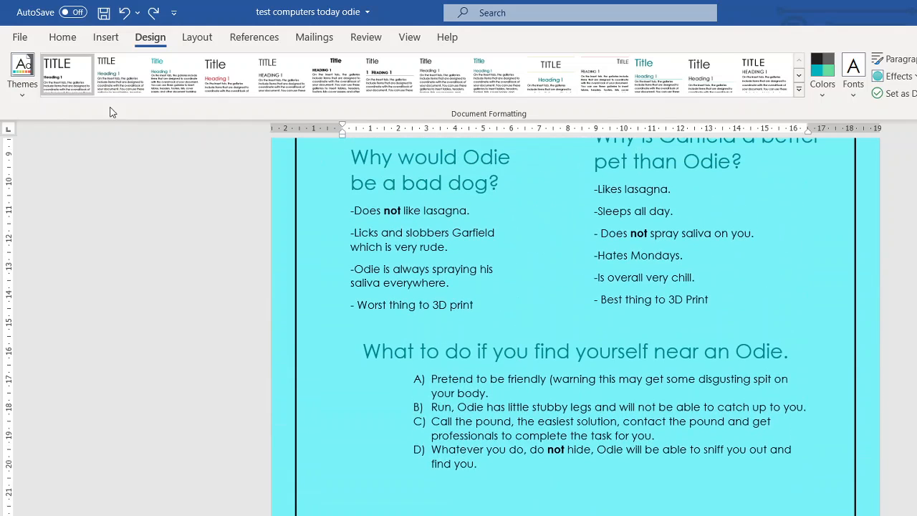
{"action": "left_click", "coordinate": [63, 37]}
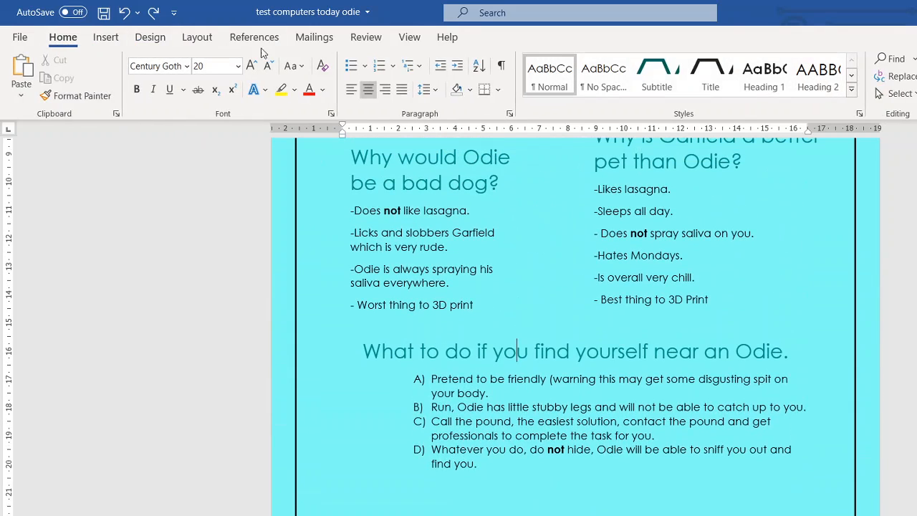
Step: Start the Step-by-Step Mail Merge Wizard for the poster document
{"action": "left_click", "coordinate": [313, 38]}
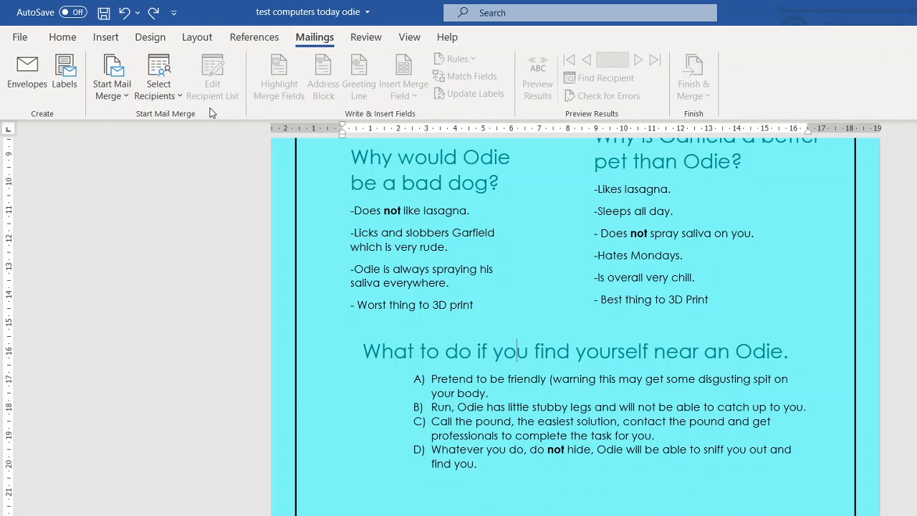
{"action": "left_click", "coordinate": [120, 88]}
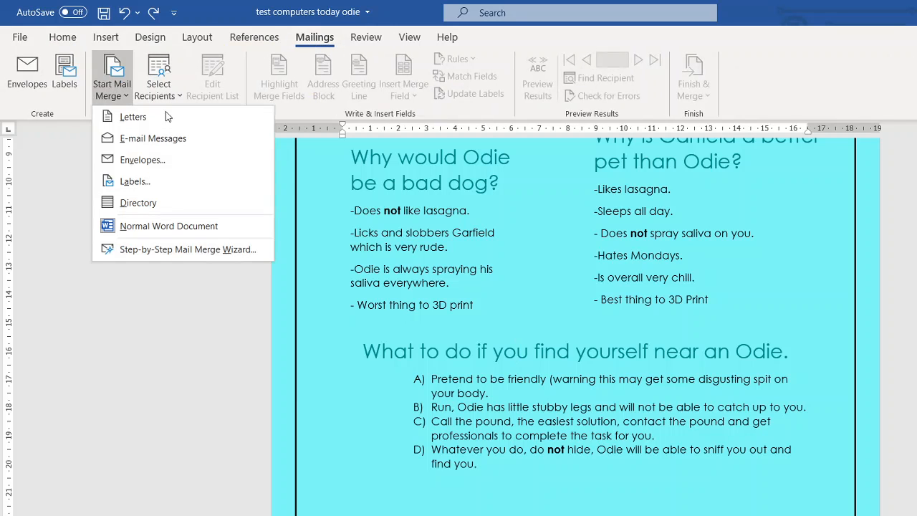
{"action": "left_click", "coordinate": [161, 251]}
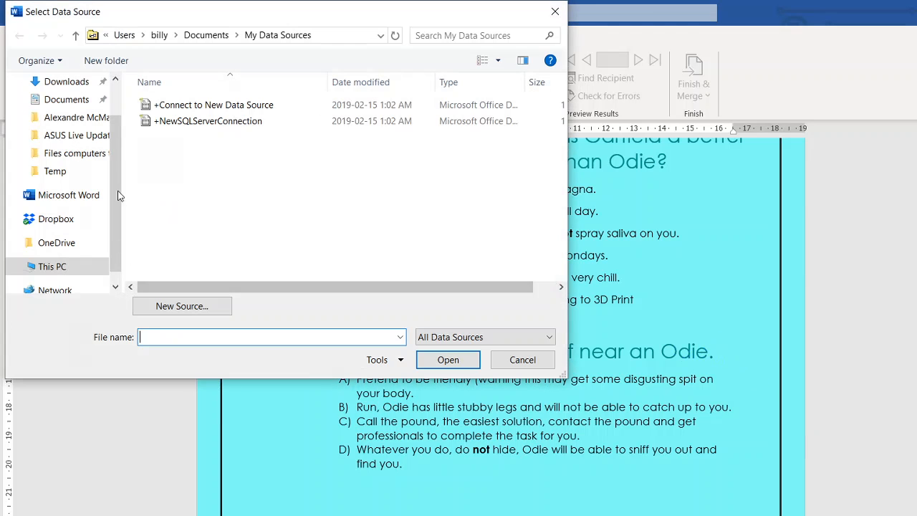
Step: Use the Job hunting contacts document from the job hunting folder as the merge data source and accept all recipients
{"action": "scroll", "coordinate": [58, 186], "scroll_direction": "up", "scroll_amount": 2}
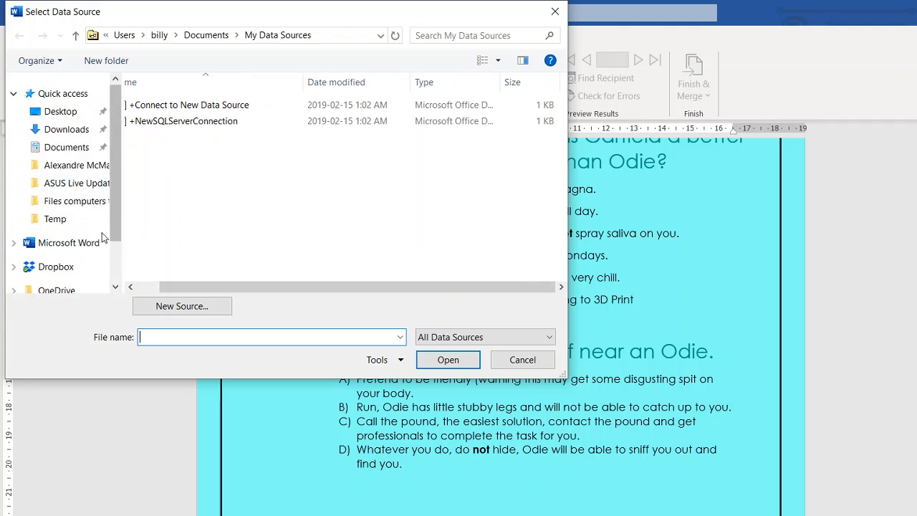
{"action": "left_click", "coordinate": [72, 164]}
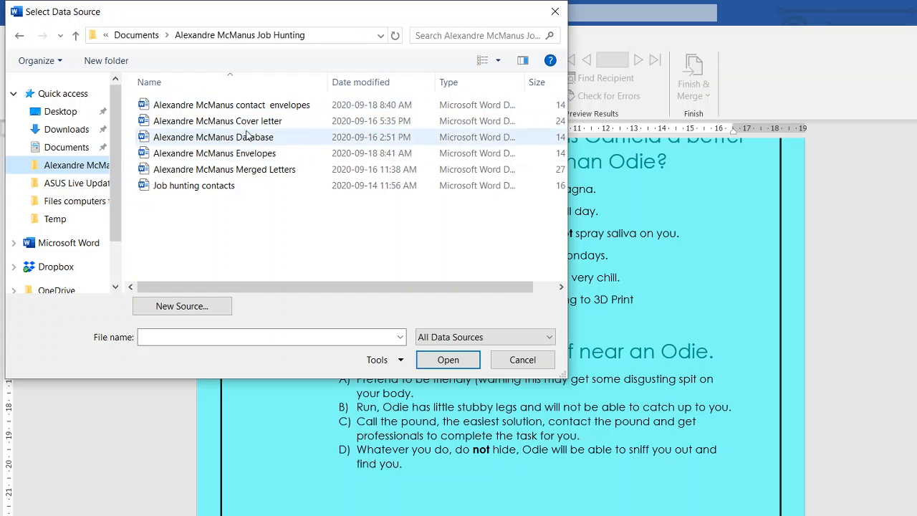
{"action": "left_click", "coordinate": [239, 186]}
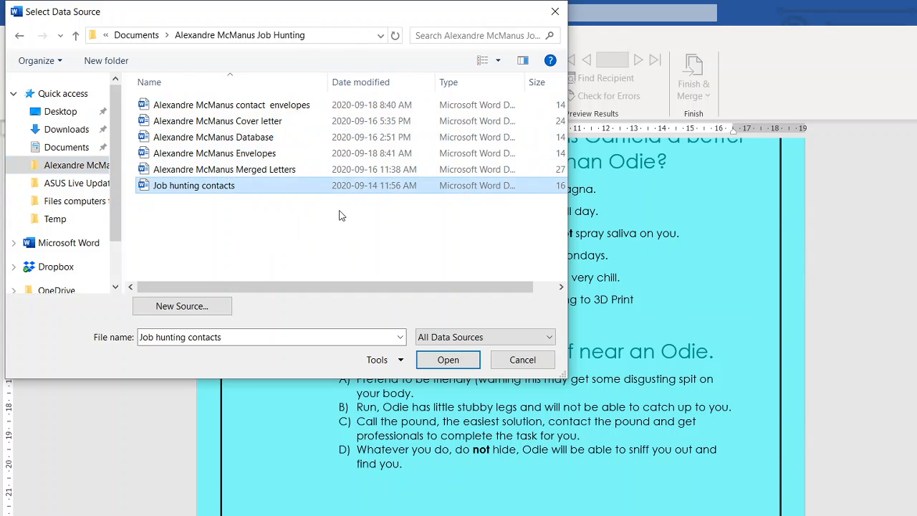
{"action": "left_click", "coordinate": [448, 363]}
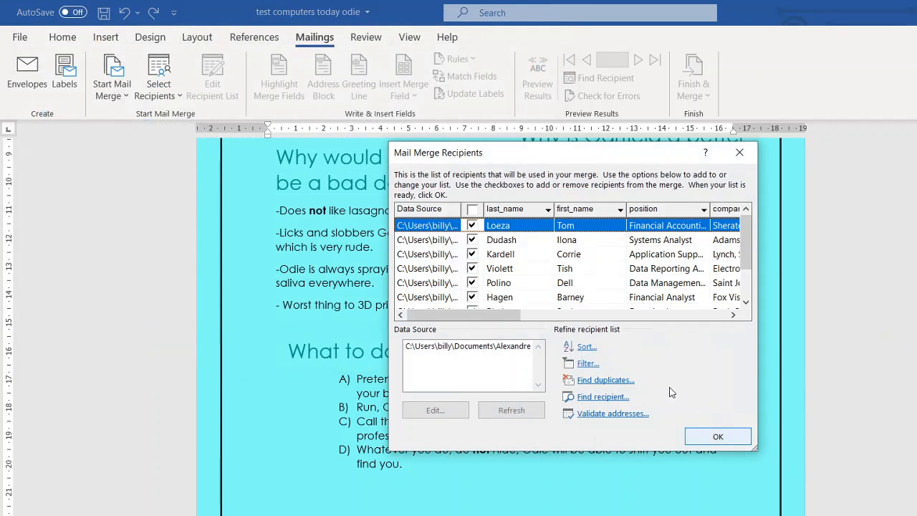
{"action": "scroll", "coordinate": [573, 295], "scroll_direction": "down", "scroll_amount": 3}
{"action": "left_click", "coordinate": [718, 437]}
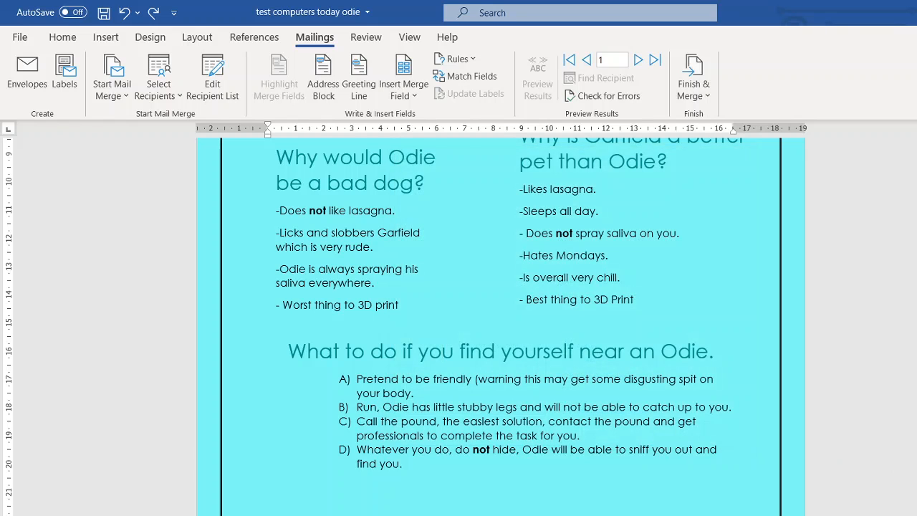
Step: Insert the first_name merge field after "find you." in item D of the list
{"action": "scroll", "coordinate": [443, 459], "scroll_direction": "up", "scroll_amount": 3}
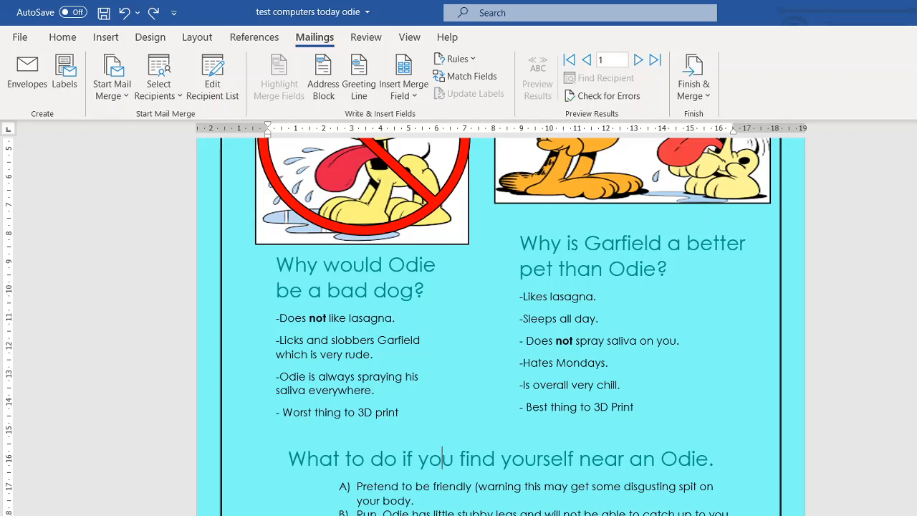
{"action": "scroll", "coordinate": [483, 281], "scroll_direction": "up", "scroll_amount": 2}
{"action": "scroll", "coordinate": [483, 281], "scroll_direction": "down", "scroll_amount": 2}
{"action": "scroll", "coordinate": [483, 281], "scroll_direction": "down", "scroll_amount": 7}
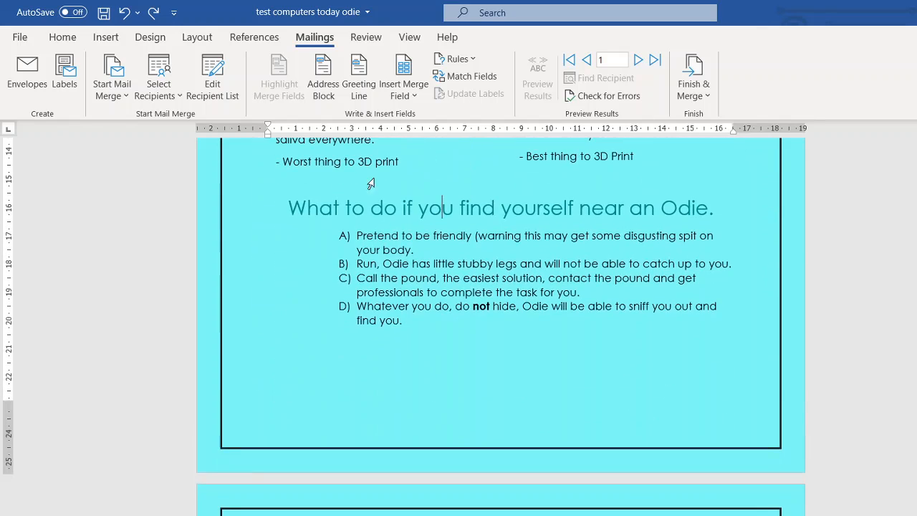
{"action": "left_click", "coordinate": [452, 357]}
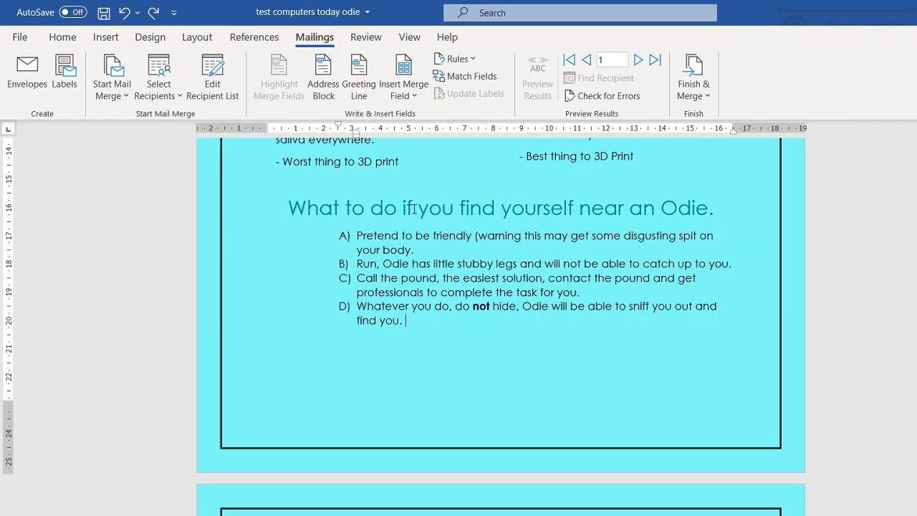
{"action": "left_click", "coordinate": [408, 91]}
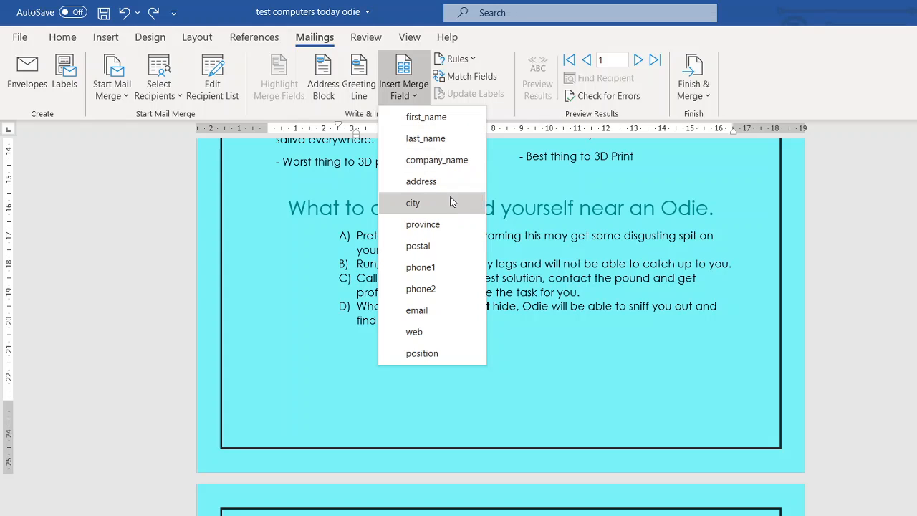
{"action": "left_click", "coordinate": [439, 116]}
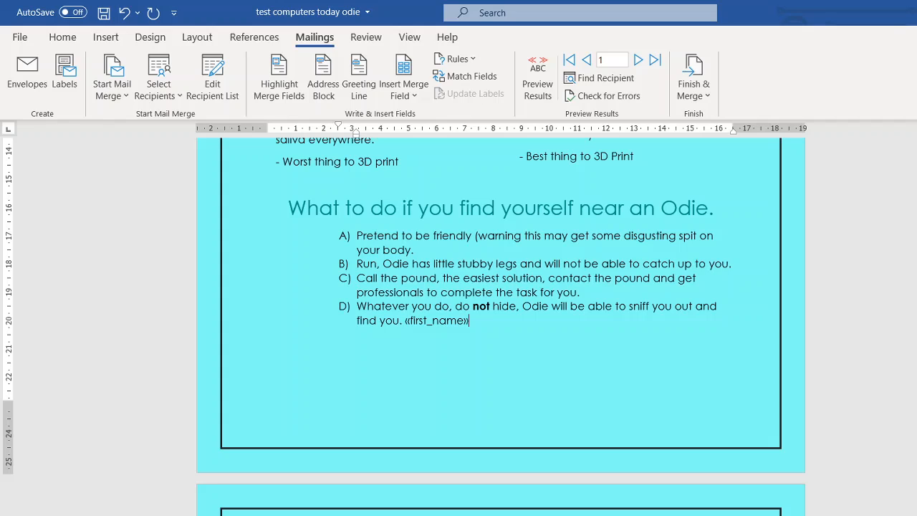
Step: Preview the merge results and merge a range of records starting from 1 into a new document
{"action": "left_click", "coordinate": [538, 79]}
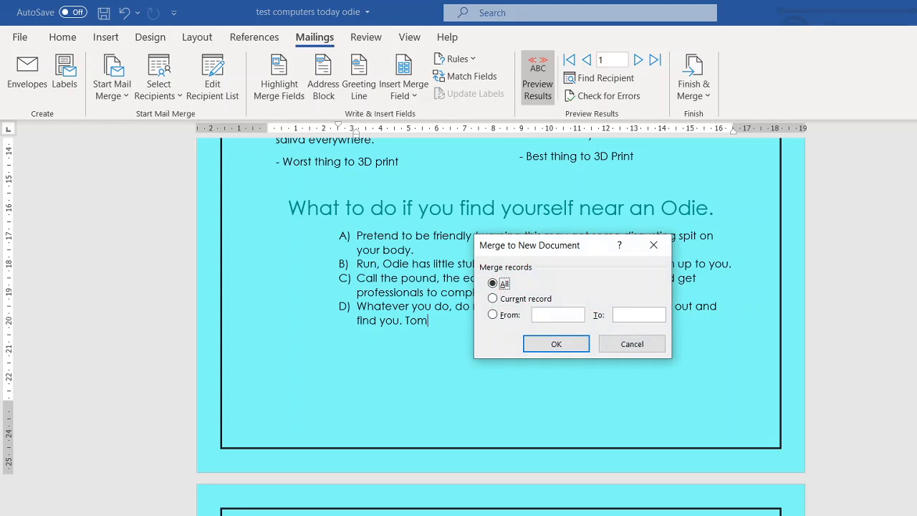
{"action": "left_click", "coordinate": [555, 311]}
{"action": "type", "text": "1"}
{"action": "left_click", "coordinate": [632, 313]}
{"action": "left_click", "coordinate": [566, 344]}
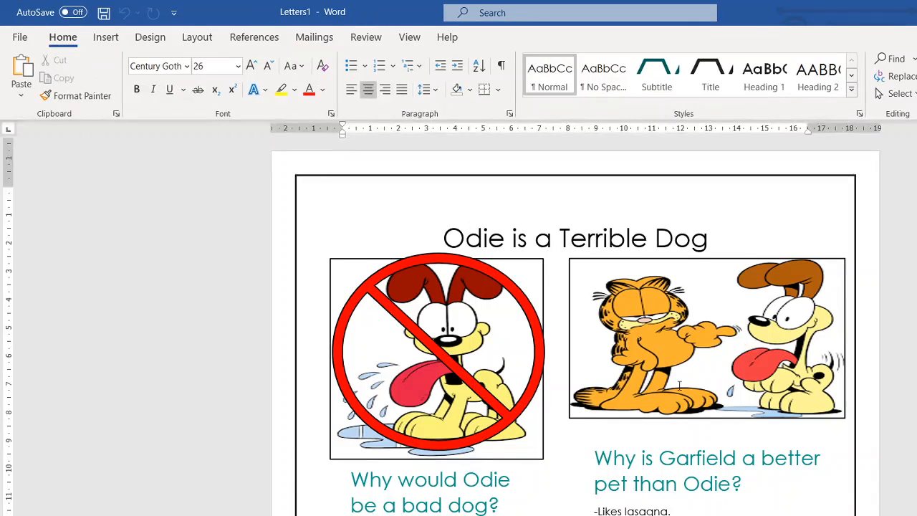
Step: Examine the merged letters, checking the recipient's first name after item D in each copy of the poster
{"action": "scroll", "coordinate": [678, 383], "scroll_direction": "down", "scroll_amount": 8}
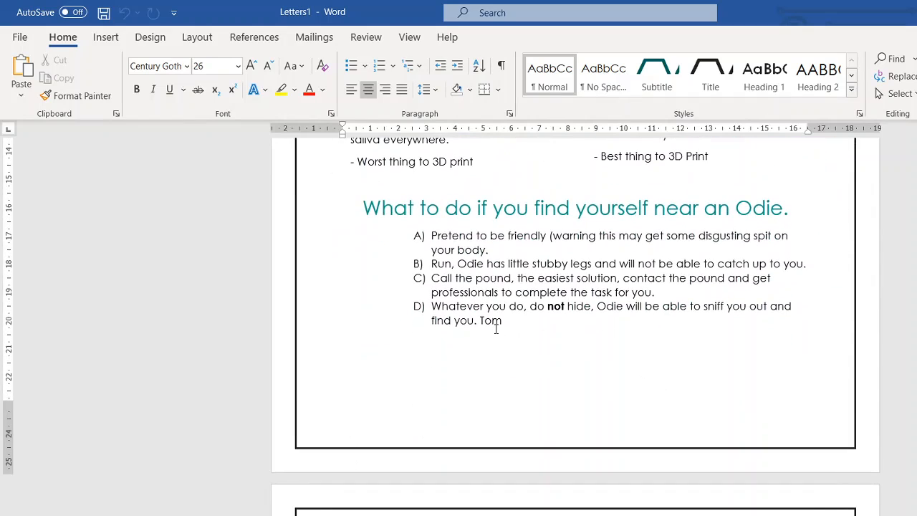
{"action": "scroll", "coordinate": [496, 329], "scroll_direction": "down", "scroll_amount": 3}
{"action": "scroll", "coordinate": [500, 321], "scroll_direction": "up", "scroll_amount": 3}
{"action": "left_click_drag", "start_coordinate": [507, 321], "coordinate": [479, 322]}
{"action": "left_click", "coordinate": [518, 368]}
{"action": "scroll", "coordinate": [533, 379], "scroll_direction": "down", "scroll_amount": 8}
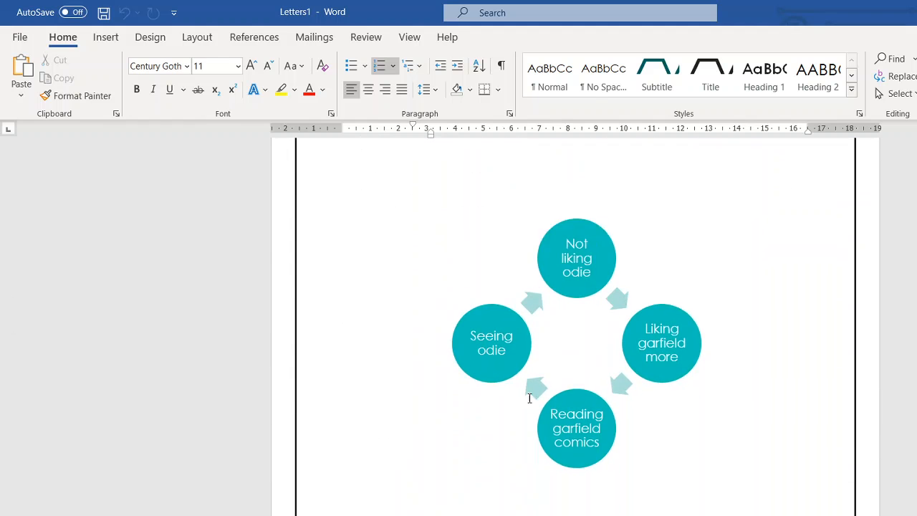
{"action": "scroll", "coordinate": [529, 398], "scroll_direction": "down", "scroll_amount": 20}
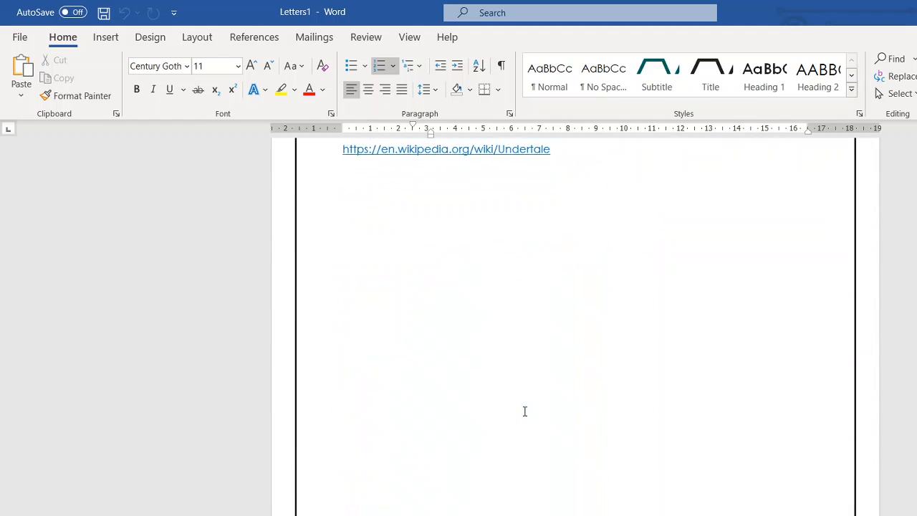
{"action": "scroll", "coordinate": [524, 411], "scroll_direction": "down", "scroll_amount": 20}
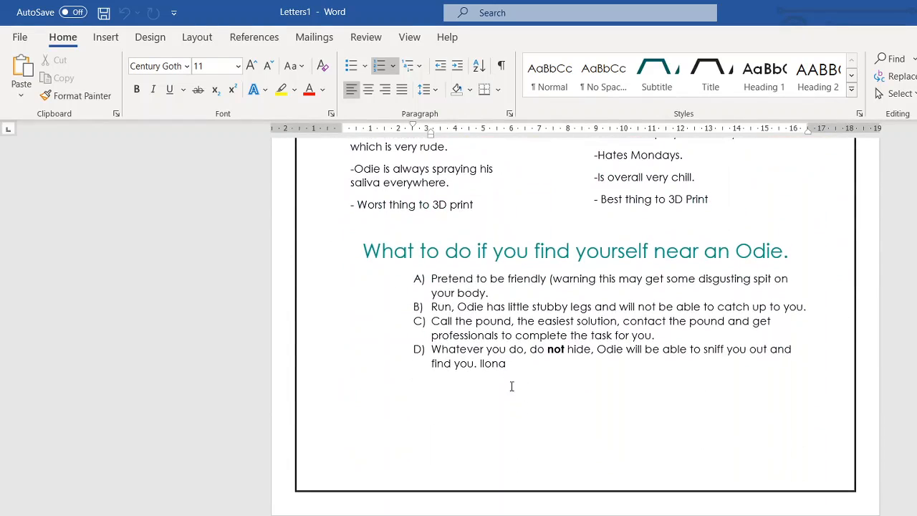
{"action": "double_click", "coordinate": [499, 364]}
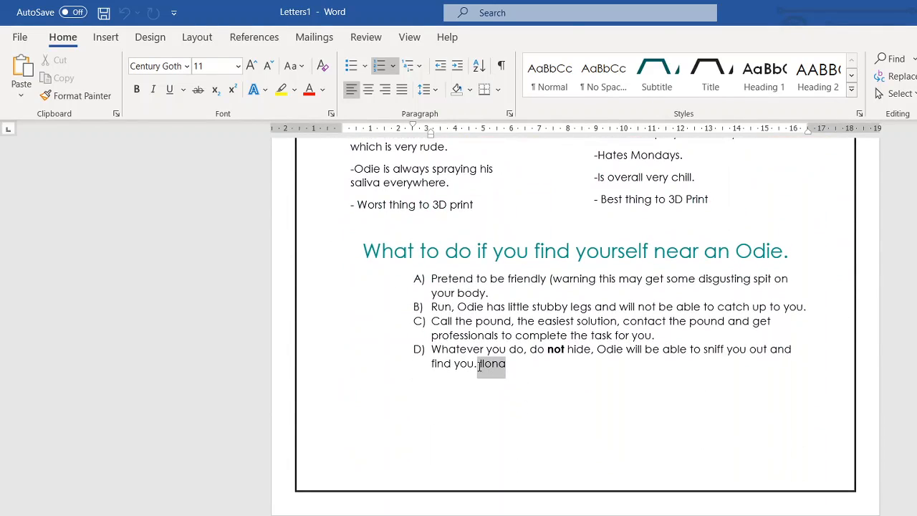
{"action": "scroll", "coordinate": [530, 374], "scroll_direction": "down", "scroll_amount": 15}
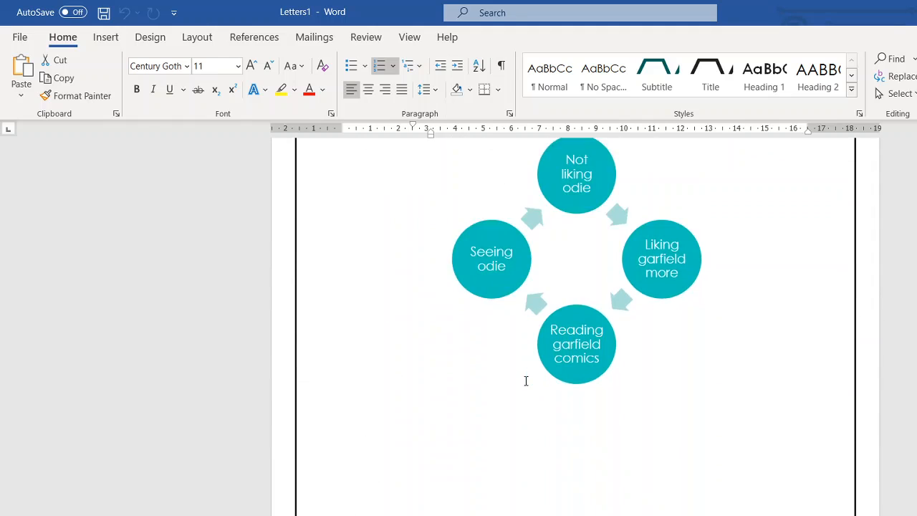
{"action": "scroll", "coordinate": [525, 398], "scroll_direction": "down", "scroll_amount": 20}
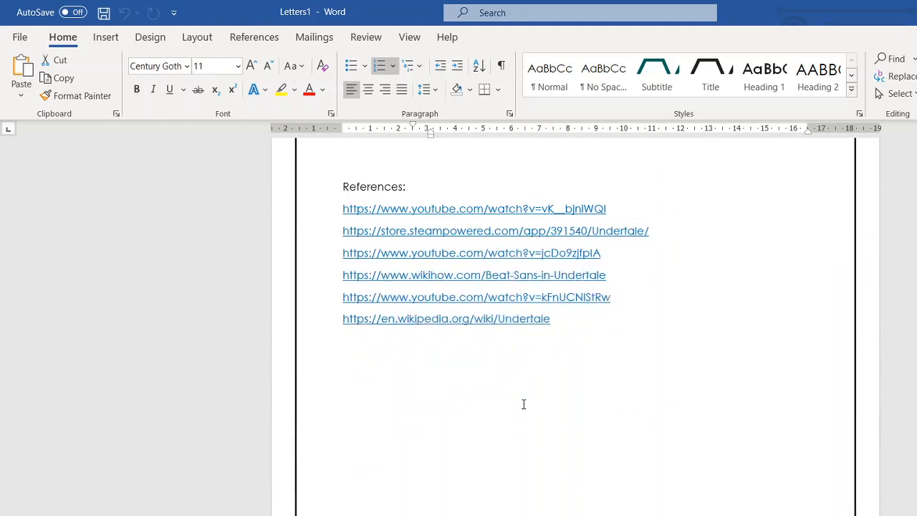
{"action": "scroll", "coordinate": [524, 404], "scroll_direction": "down", "scroll_amount": 12}
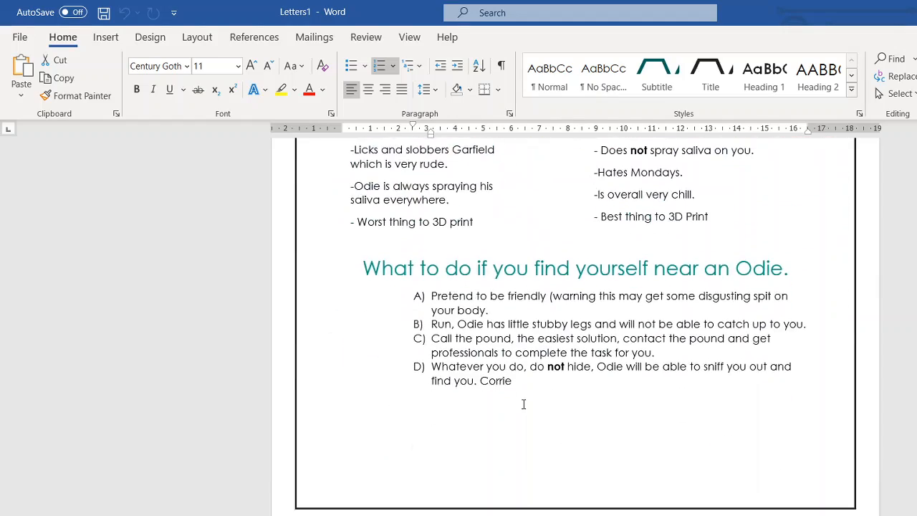
{"action": "scroll", "coordinate": [850, 408], "scroll_direction": "up", "scroll_amount": 7}
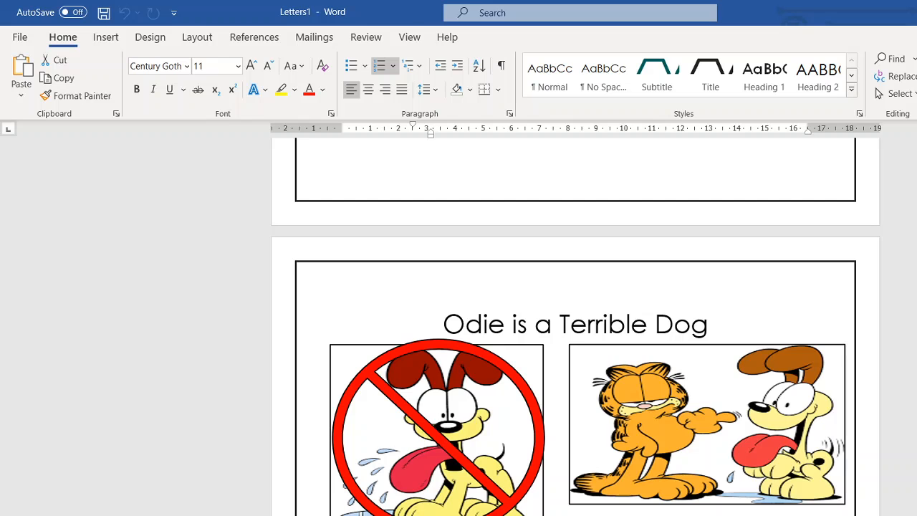
Step: Close the merged letters document without saving it and return to the poster document
{"action": "key", "text": "ctrl+s"}
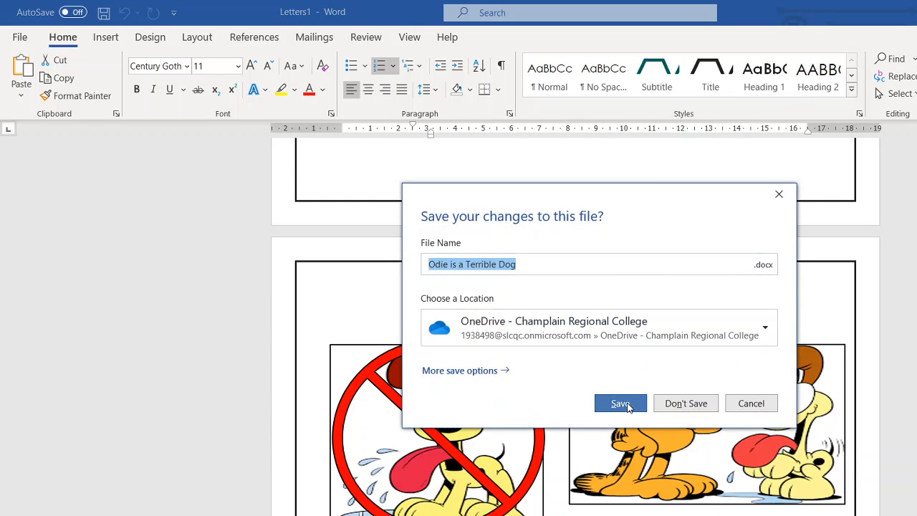
{"action": "left_click", "coordinate": [687, 404]}
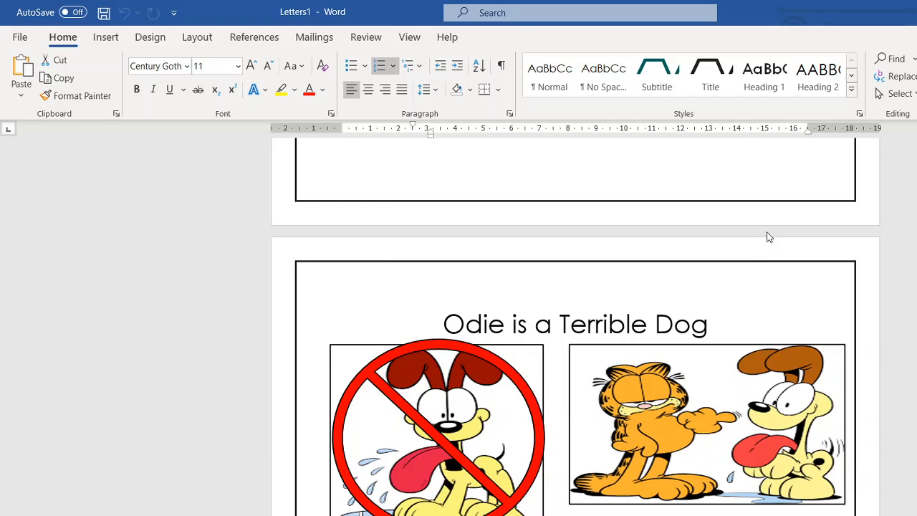
{"action": "scroll", "coordinate": [700, 272], "scroll_direction": "up", "scroll_amount": 5}
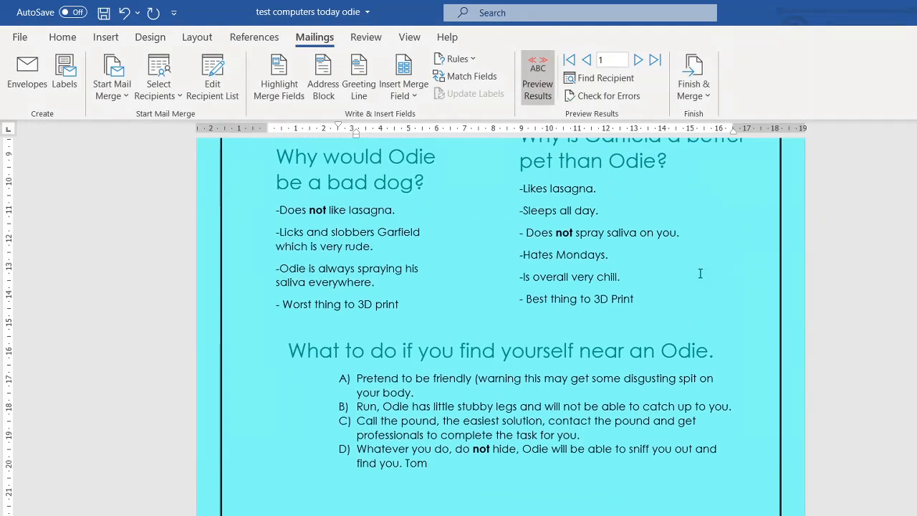
{"action": "scroll", "coordinate": [502, 323], "scroll_direction": "down", "scroll_amount": 1}
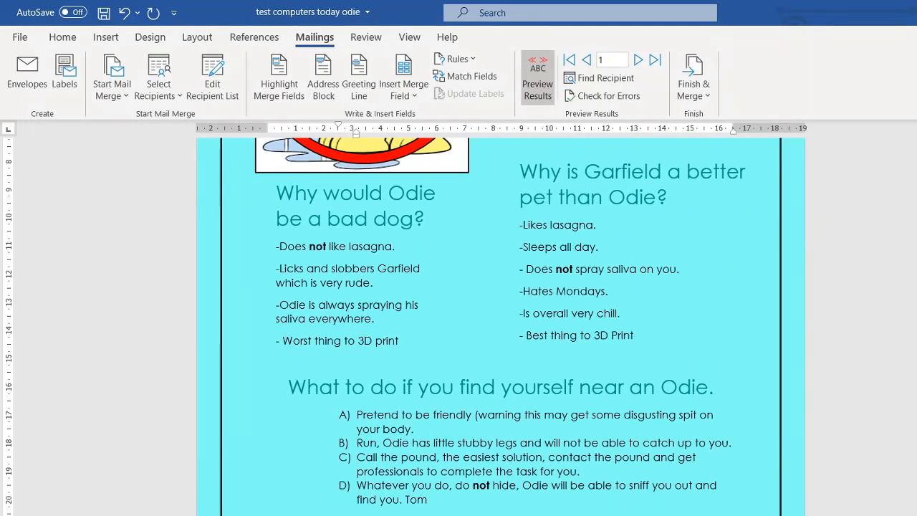
Step: Undo the last change in the poster and delete the first-name merge field after "find you." in item D
{"action": "left_click", "coordinate": [125, 12]}
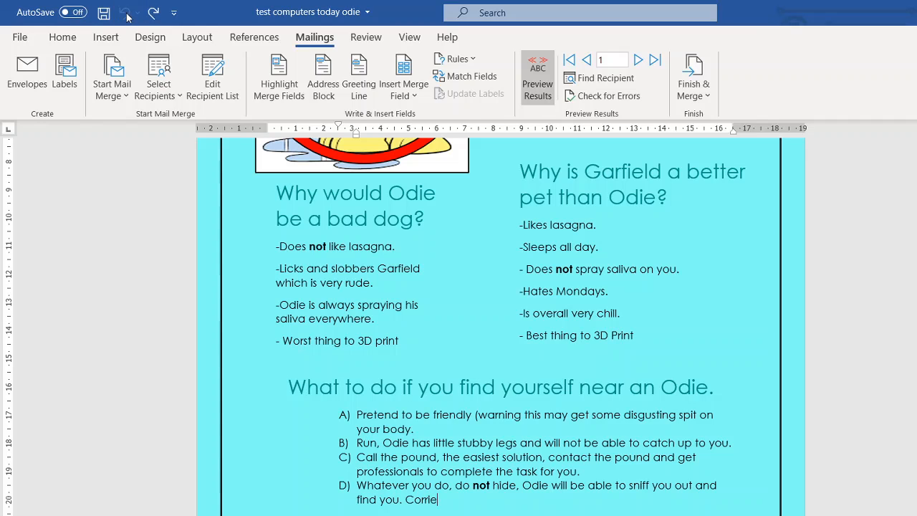
{"action": "scroll", "coordinate": [351, 165], "scroll_direction": "up", "scroll_amount": 4}
{"action": "scroll", "coordinate": [351, 165], "scroll_direction": "down", "scroll_amount": 9}
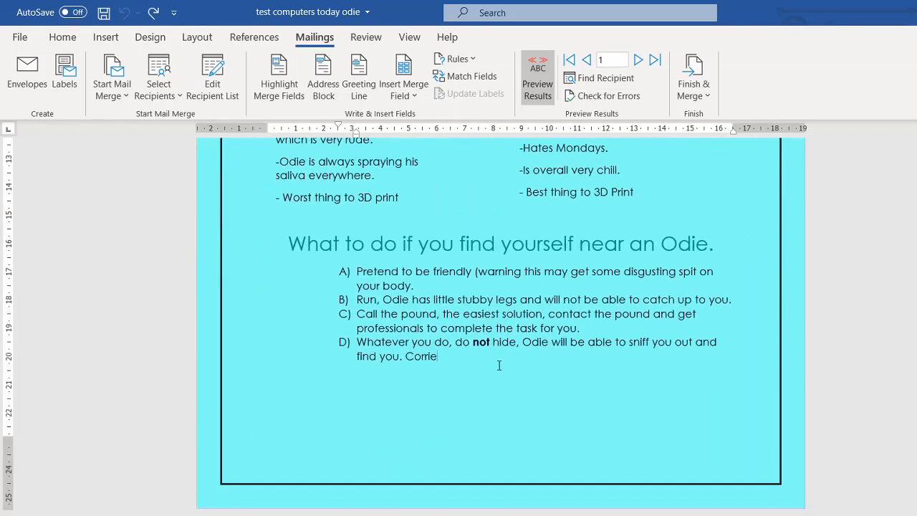
{"action": "left_click_drag", "start_coordinate": [473, 342], "coordinate": [454, 353]}
{"action": "left_click", "coordinate": [437, 357]}
{"action": "double_click", "coordinate": [419, 357]}
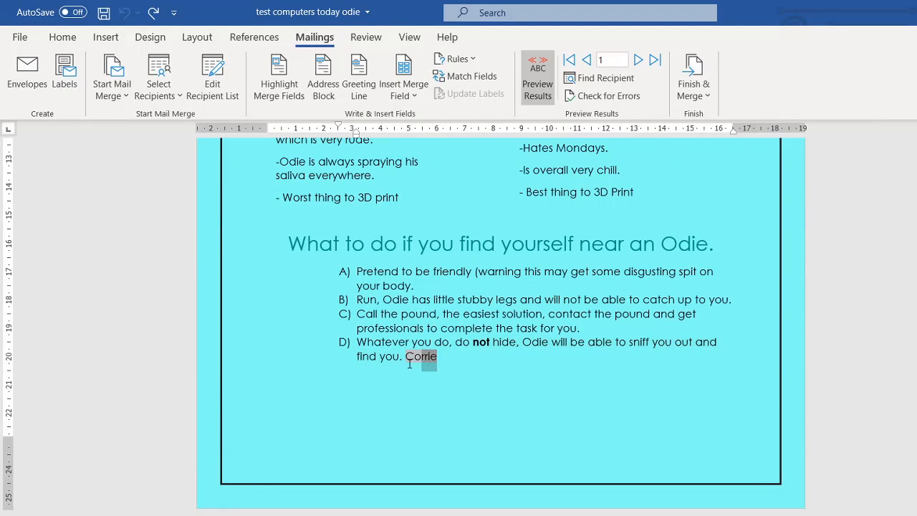
{"action": "key", "text": "Delete"}
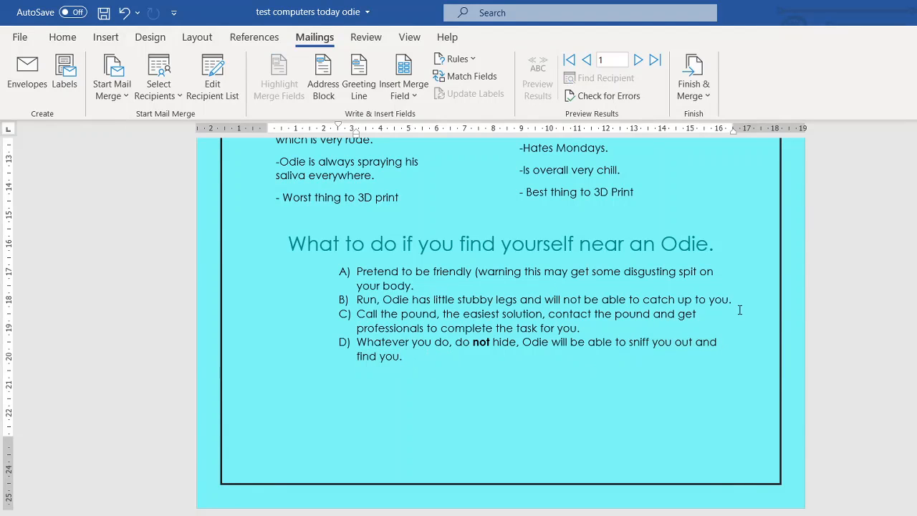